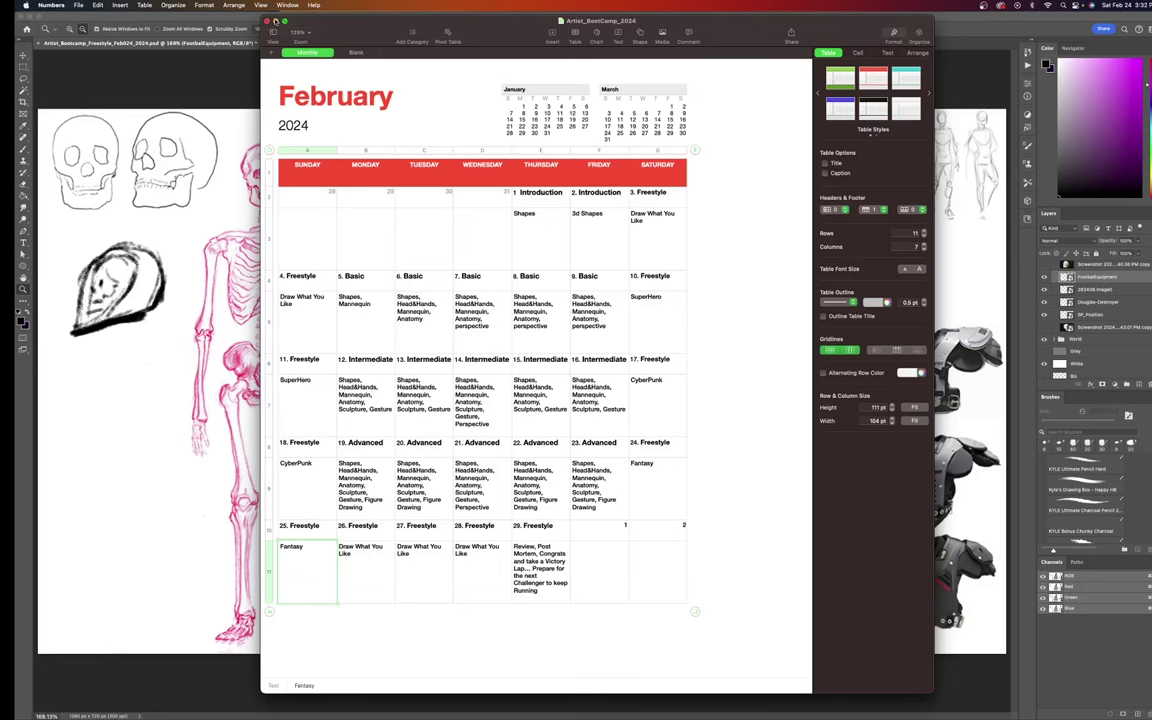
Switch from the calendar to Photoshop and shrink the Skull Knight and Layer 1 artwork, placing it at the canvas's lower left
click(275, 21)
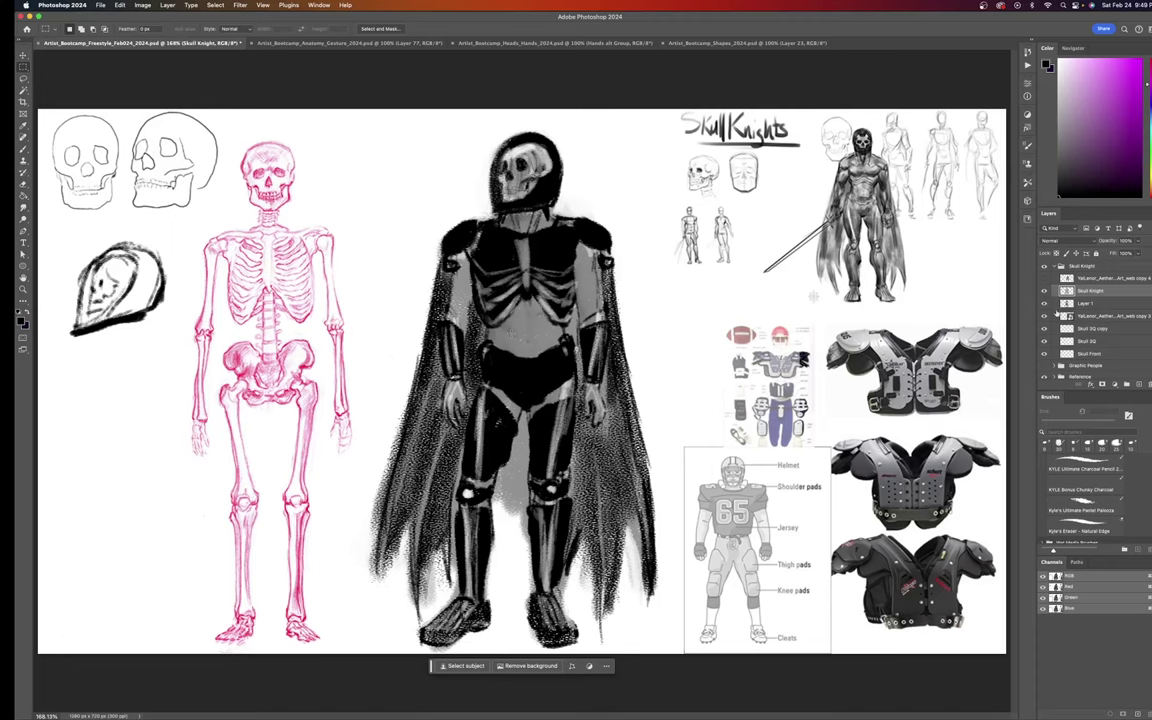
click(1050, 302)
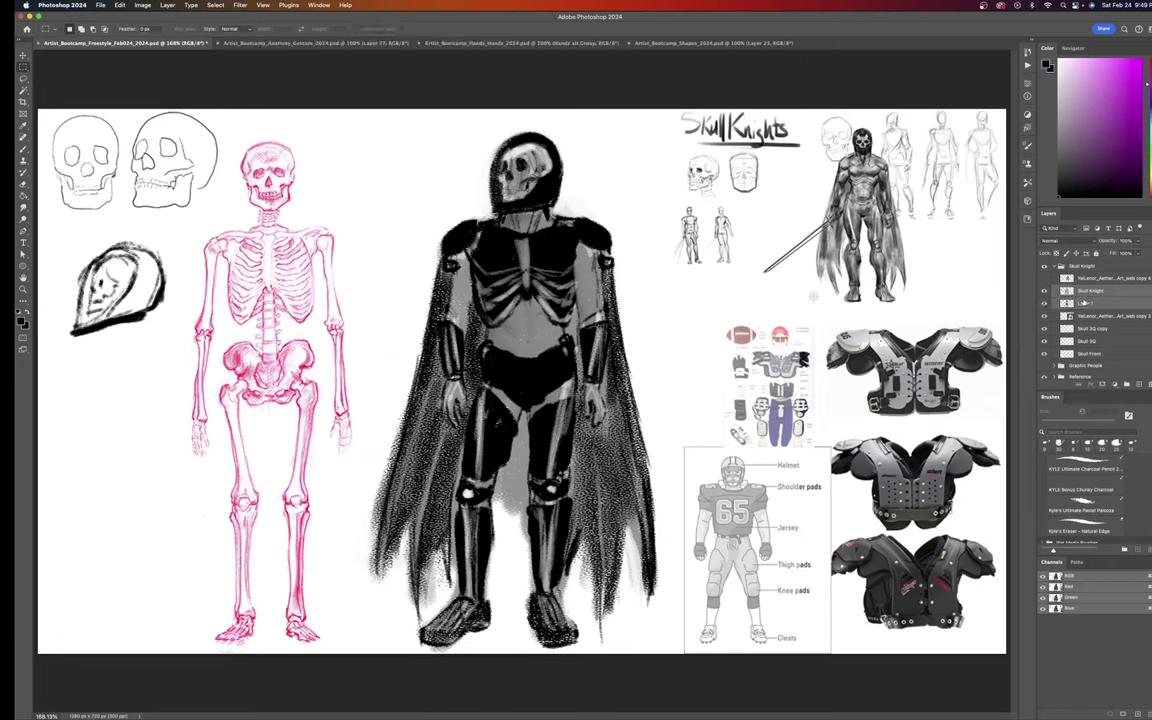
key(ctrl+t)
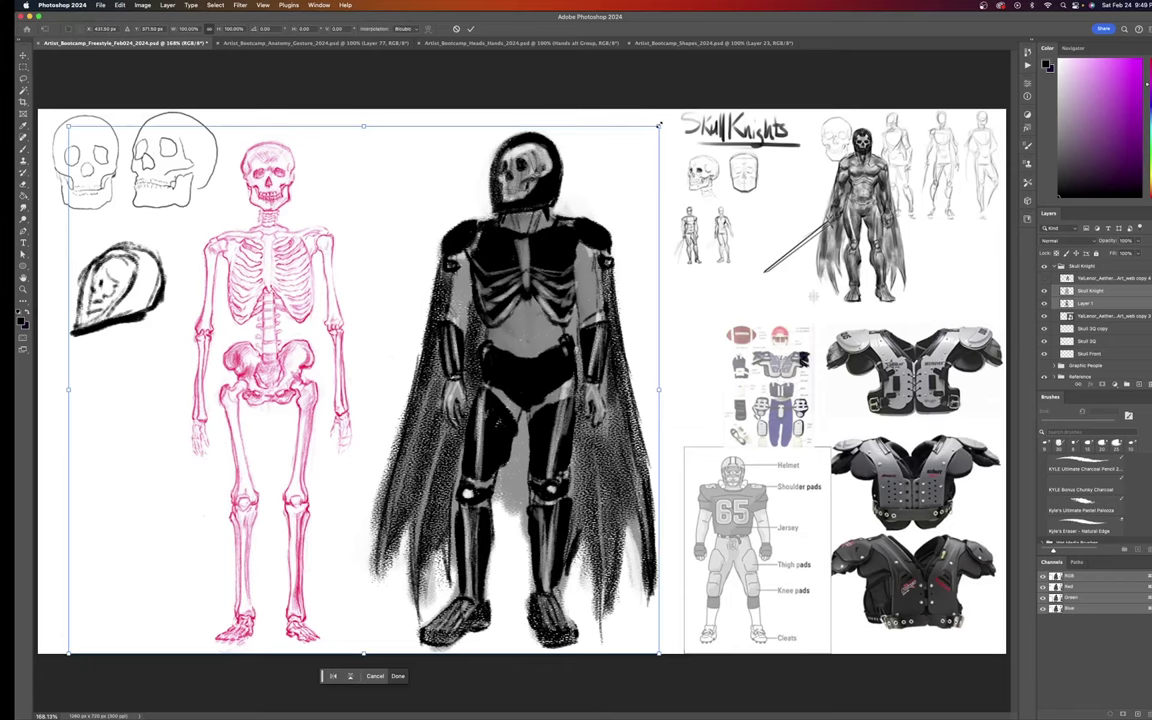
drag(659, 126, 388, 398)
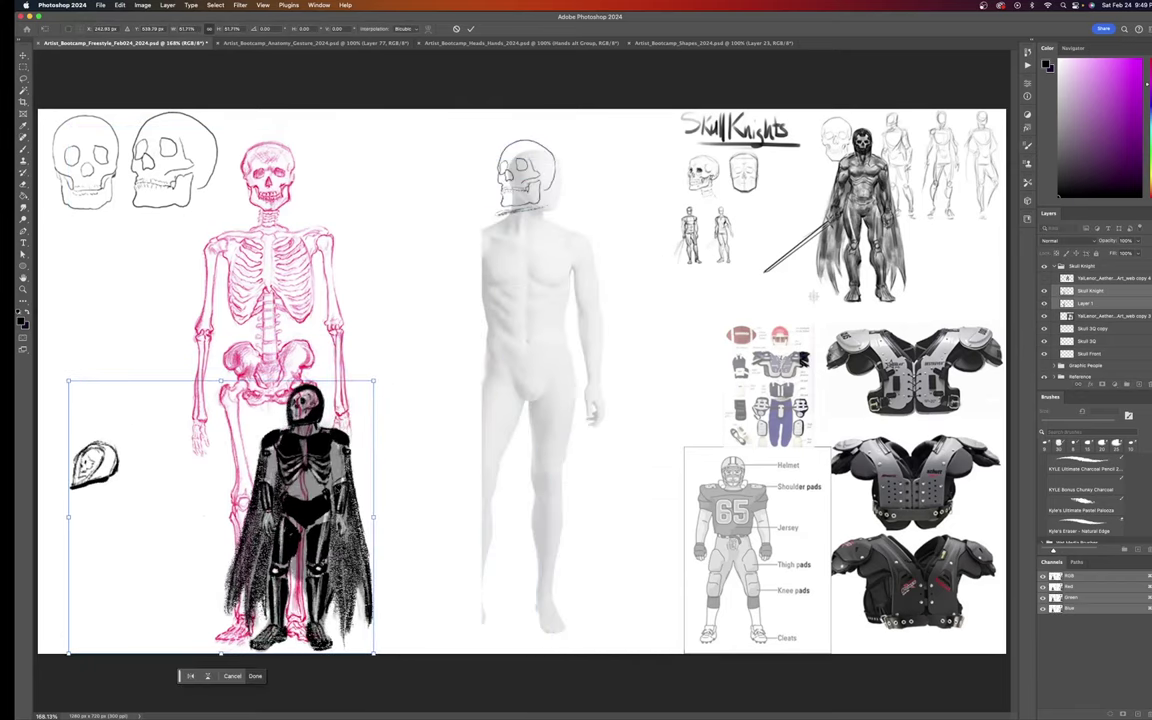
drag(350, 475, 335, 390)
drag(361, 297, 172, 484)
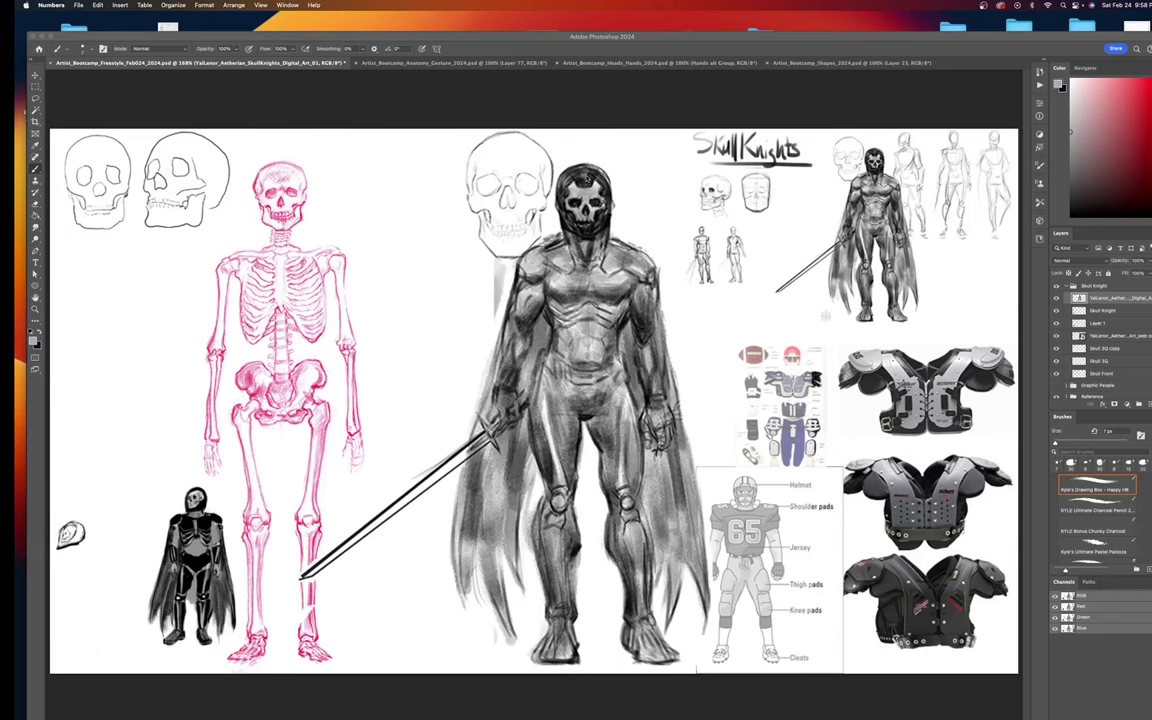
Sample a light grey from the large figure and paint highlights on its skull face with the Happy HB brush at 7 px
click(525, 166)
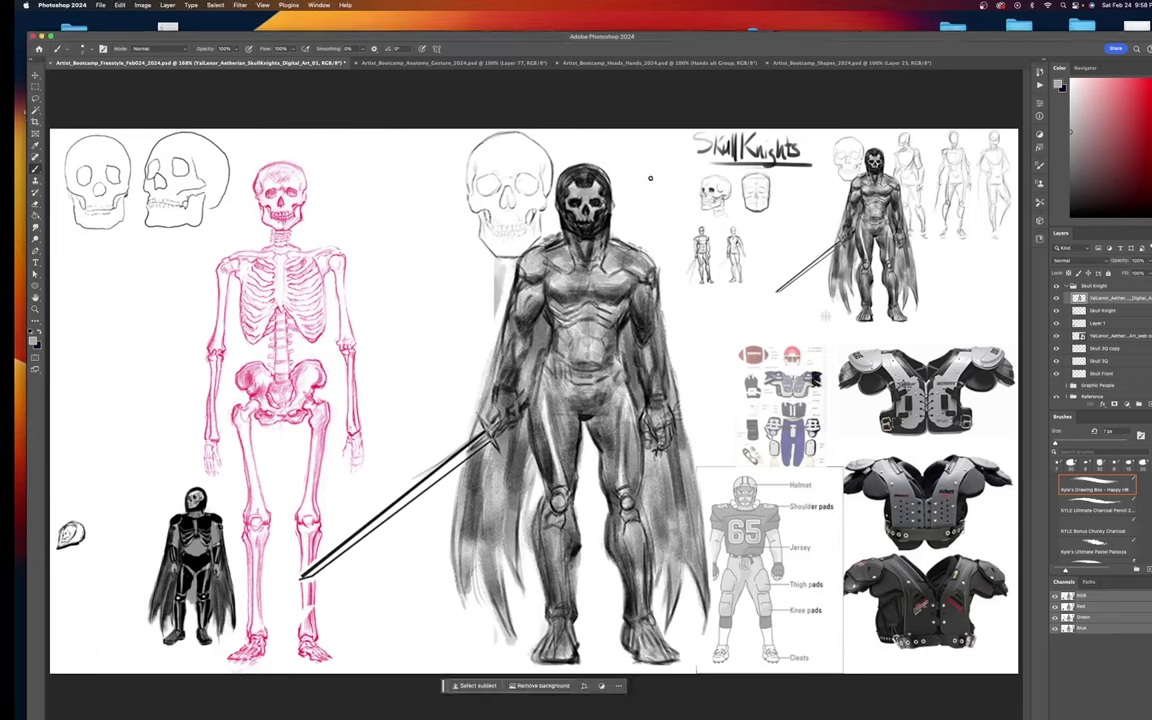
key(i)
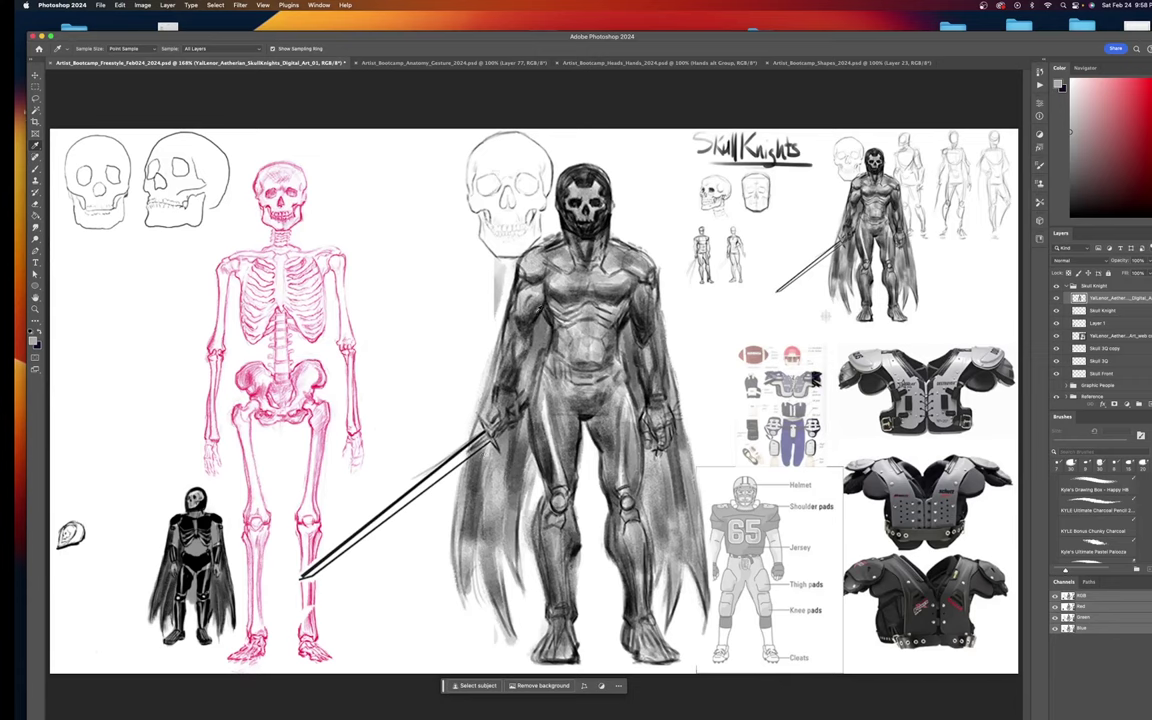
drag(537, 312, 537, 312)
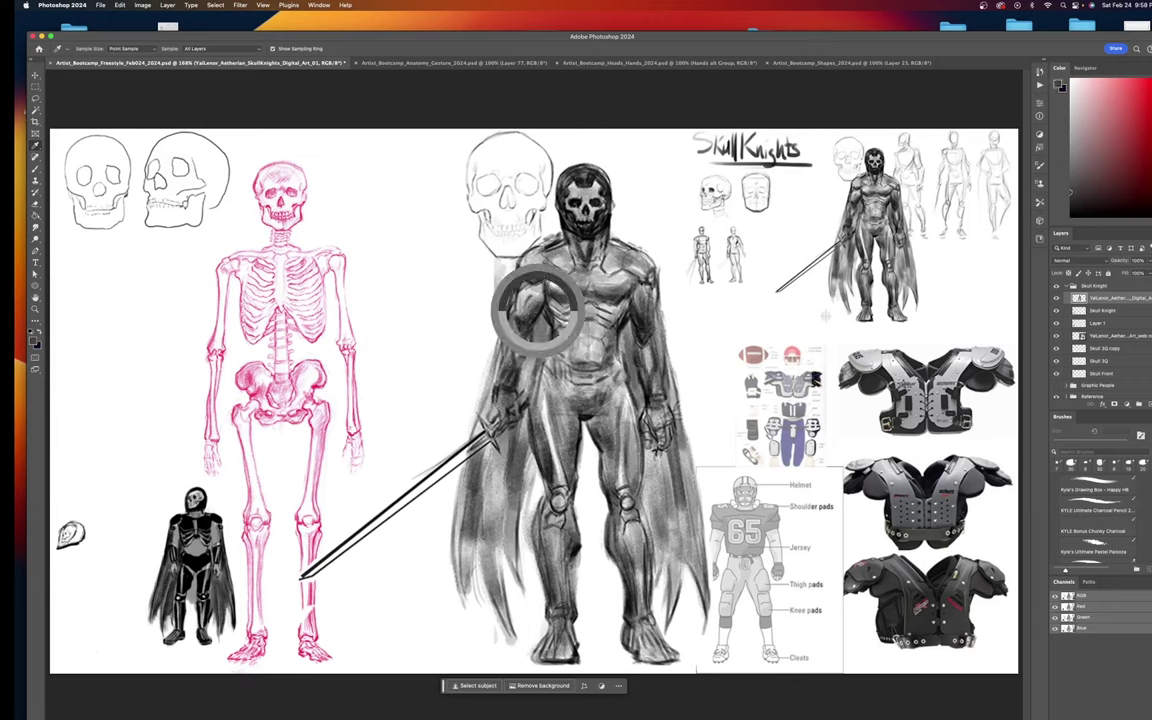
drag(537, 312, 537, 312)
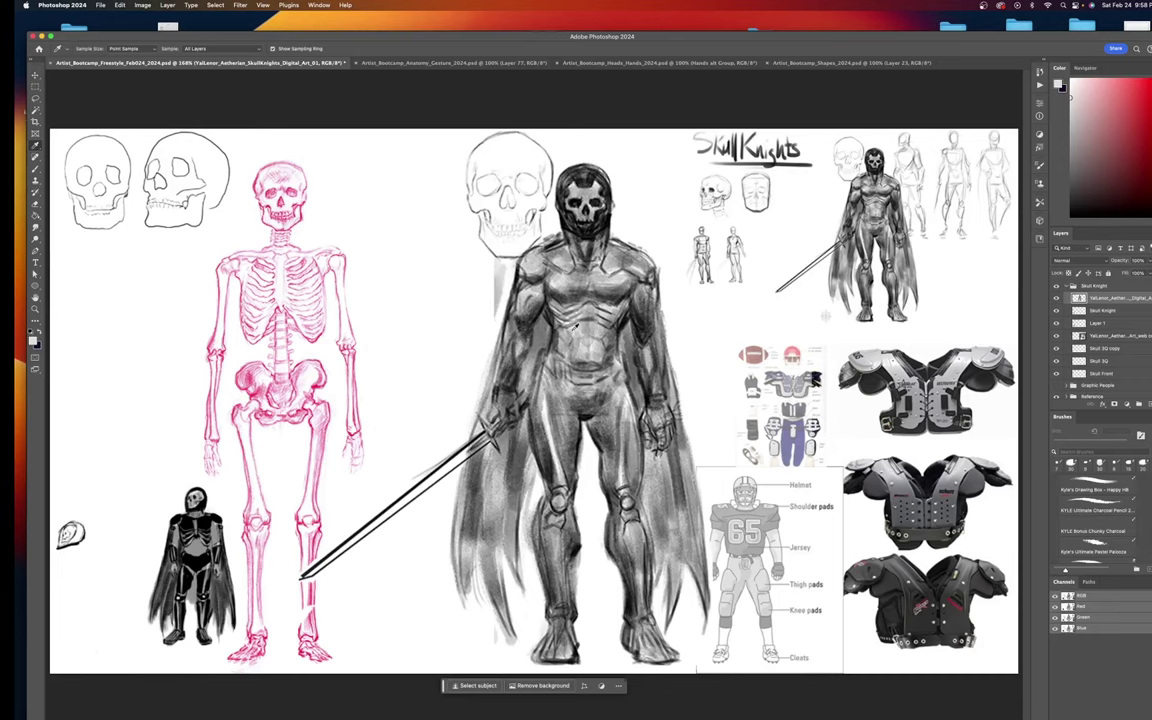
key(b)
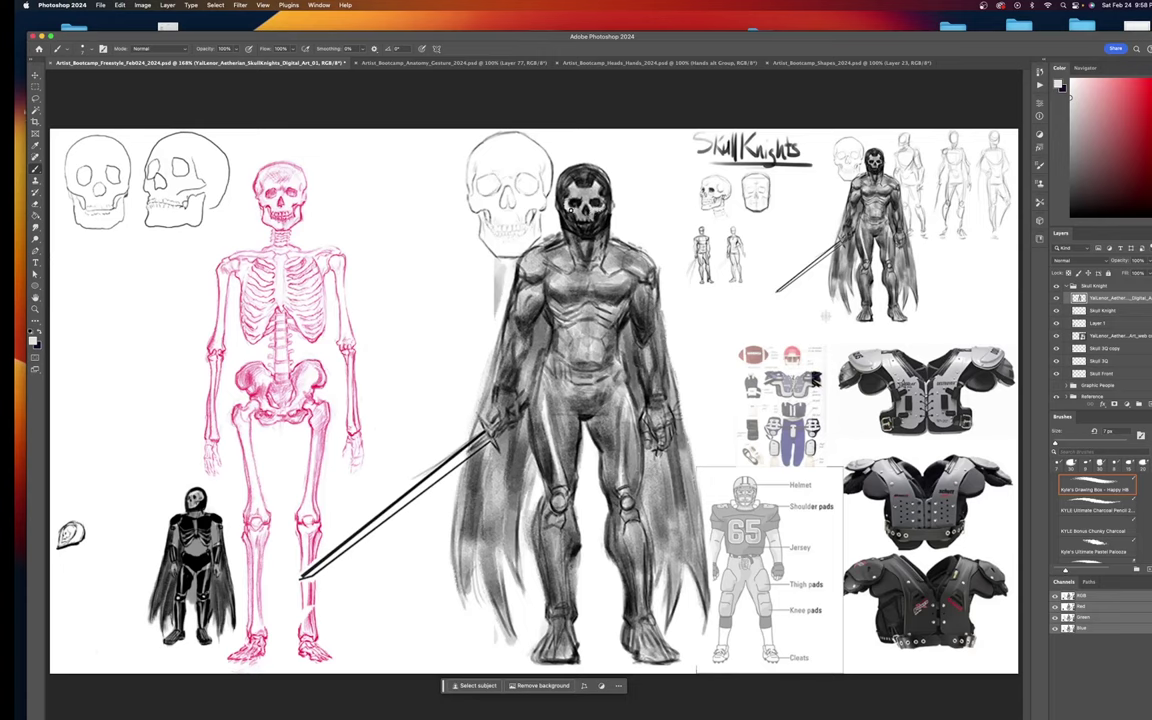
drag(566, 207, 574, 213)
drag(571, 185, 590, 187)
Touch up the skull face and hood of the large figure with a sampled mid-grey and a smaller eraser
key(i)
click(578, 192)
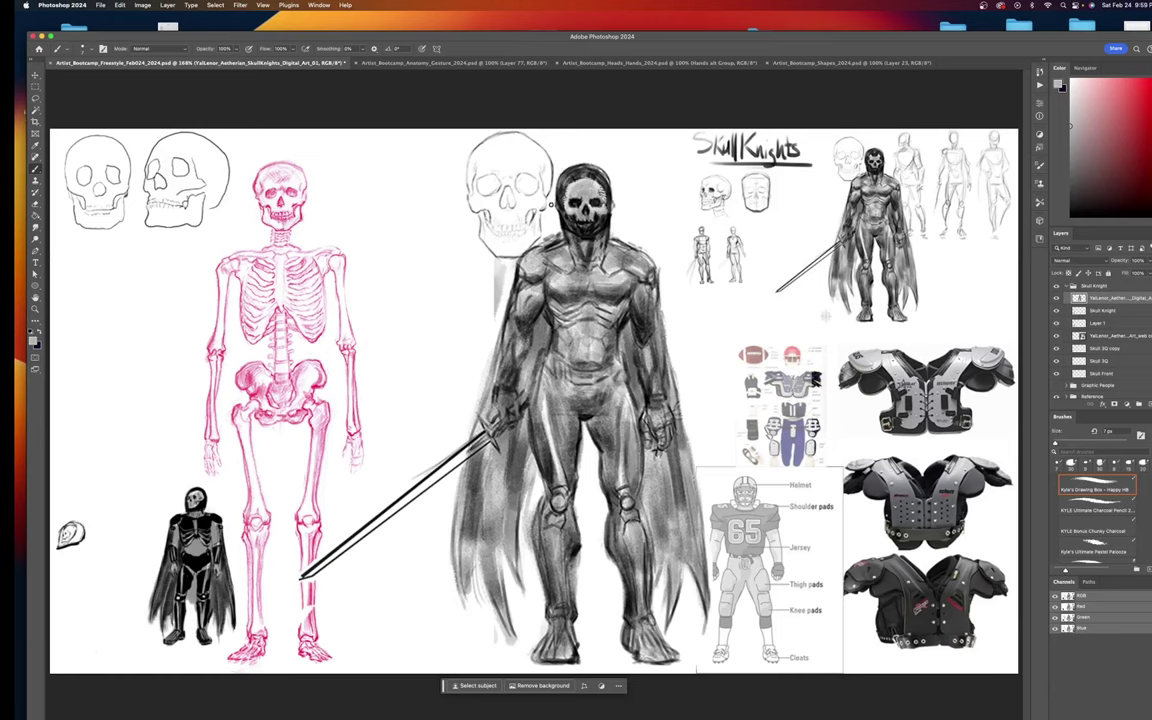
key(e)
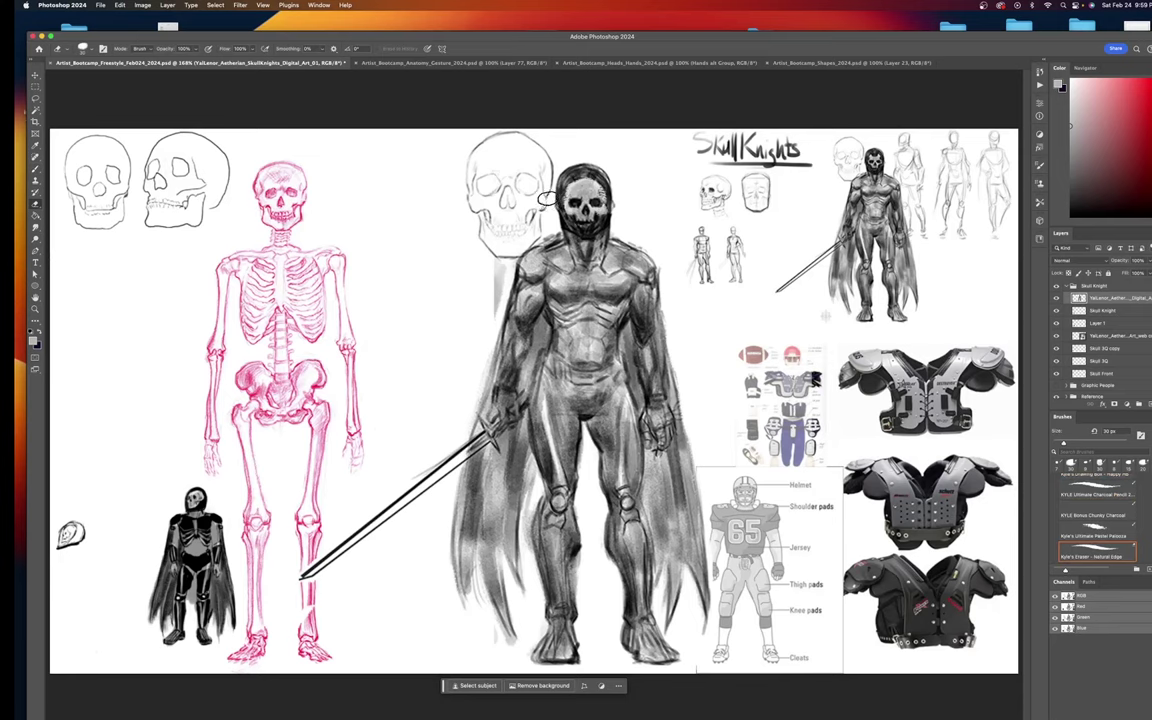
key(bracketleft)
key(bracketleft)
key(bracketleft)
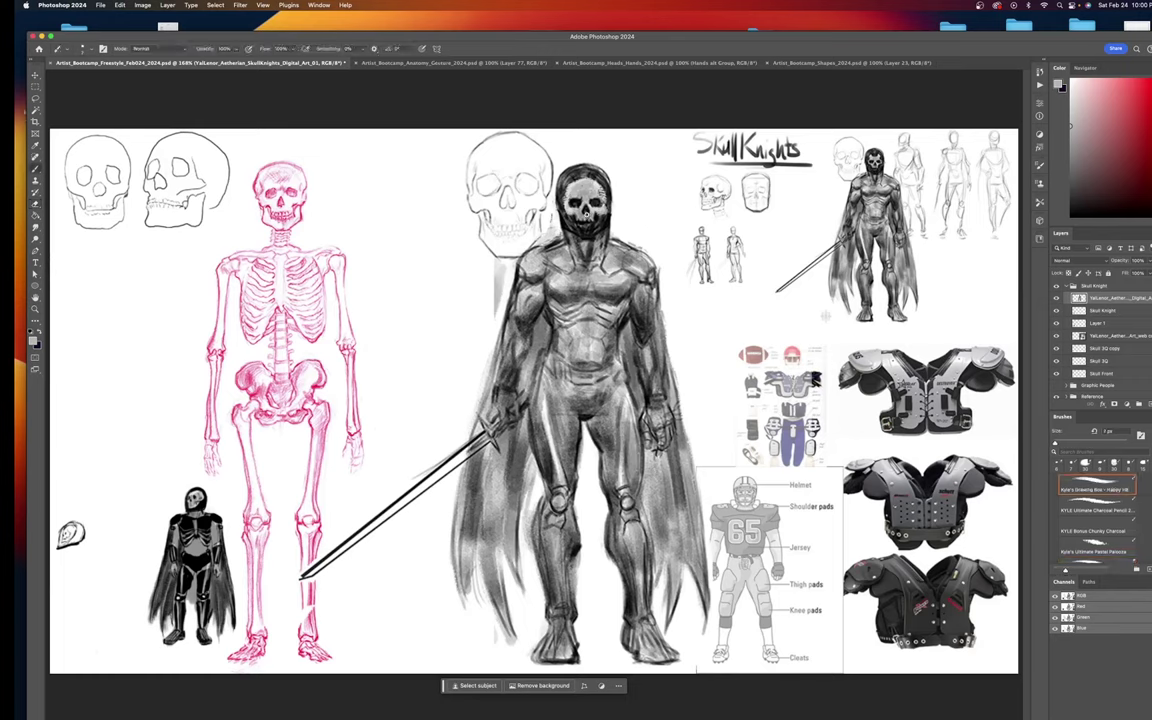
Sample black from the artwork and paint the top of the large figure's hood with the 7 px brush
key(i)
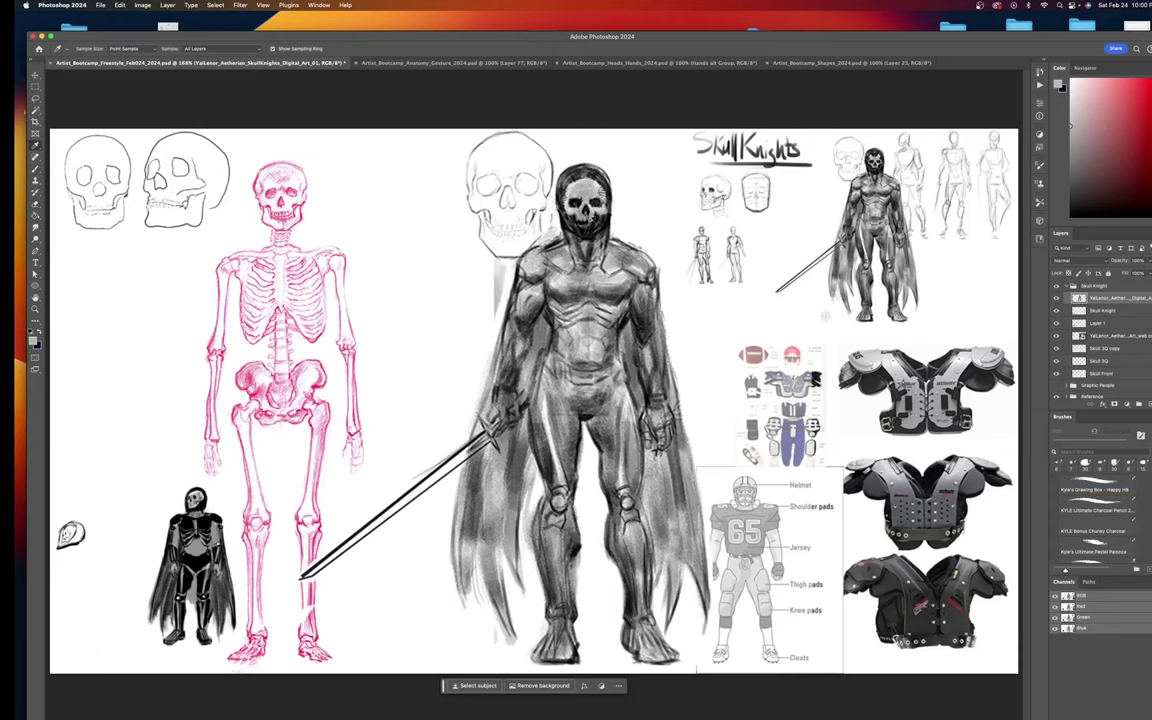
click(545, 200)
key(b)
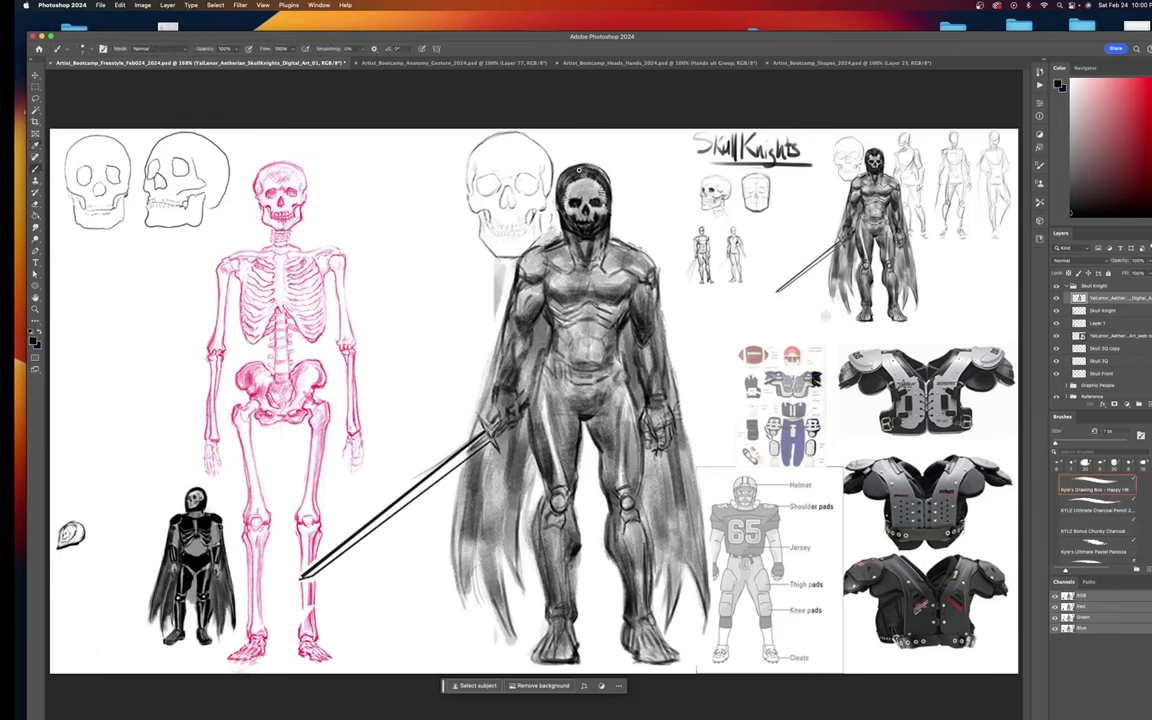
drag(579, 170, 603, 178)
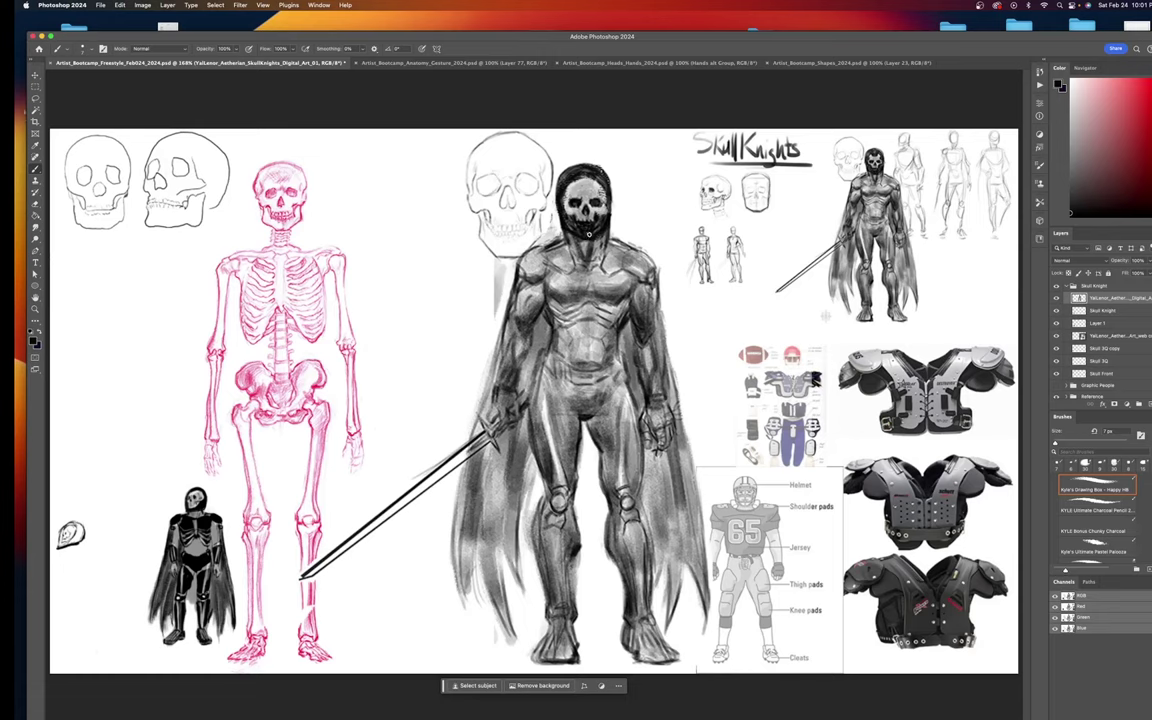
Sample a mid-grey and paint the teeth and jaw of the skull face with a smaller brush
key(i)
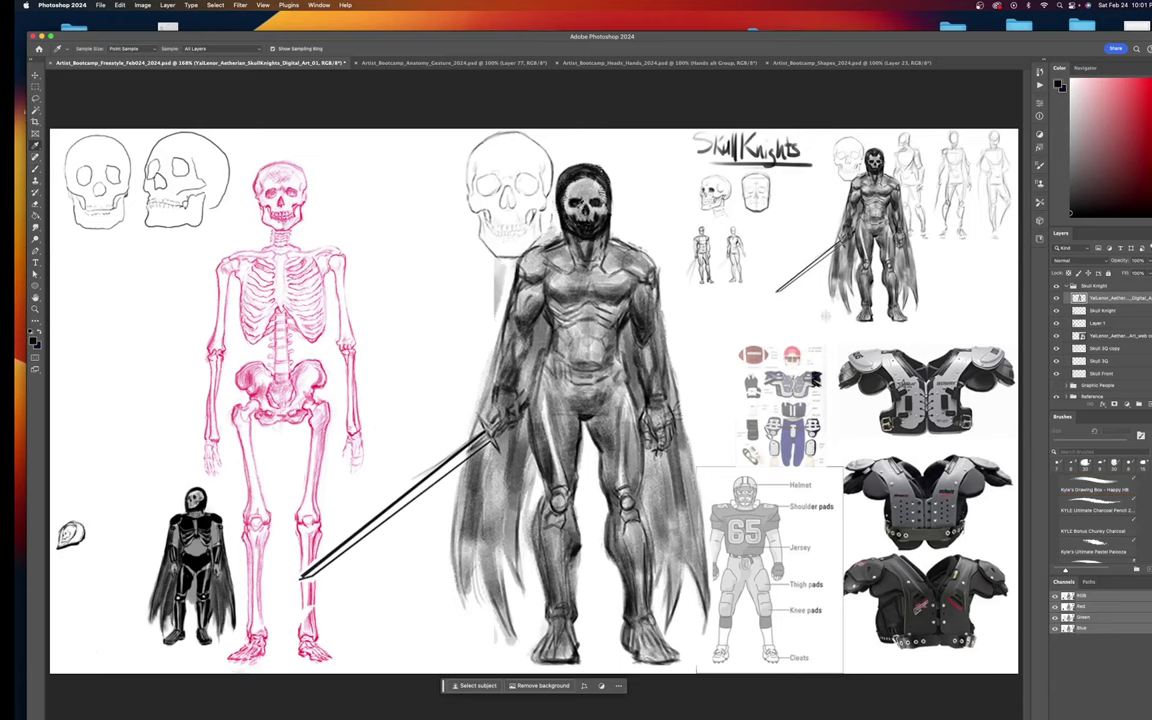
click(519, 173)
key(b)
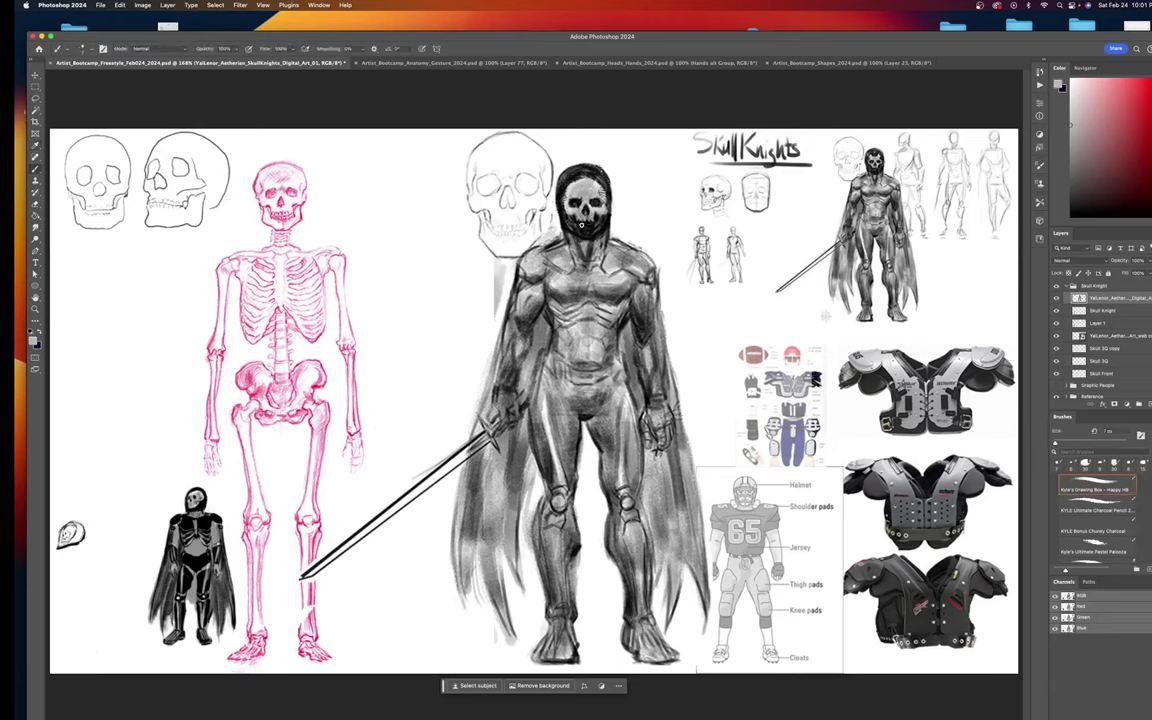
key(bracketleft)
Sample a near-black tone and set up the Hard Round Pressure Size brush at 35 px with 20% opacity
key(i)
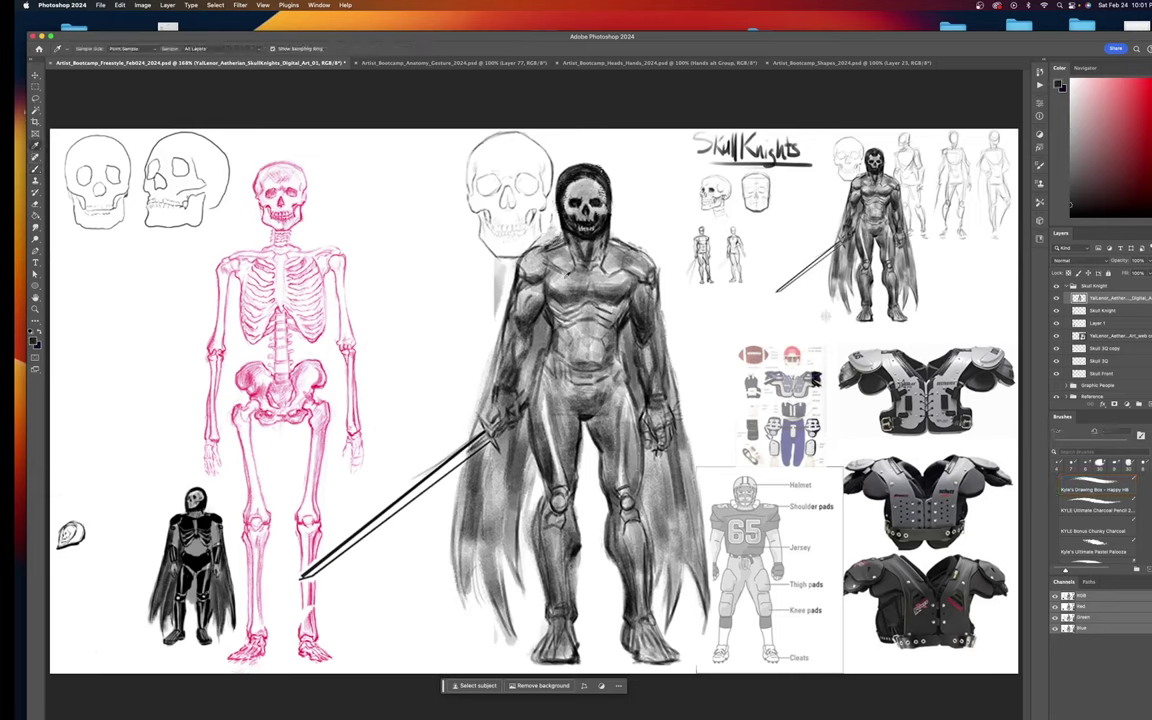
key(b)
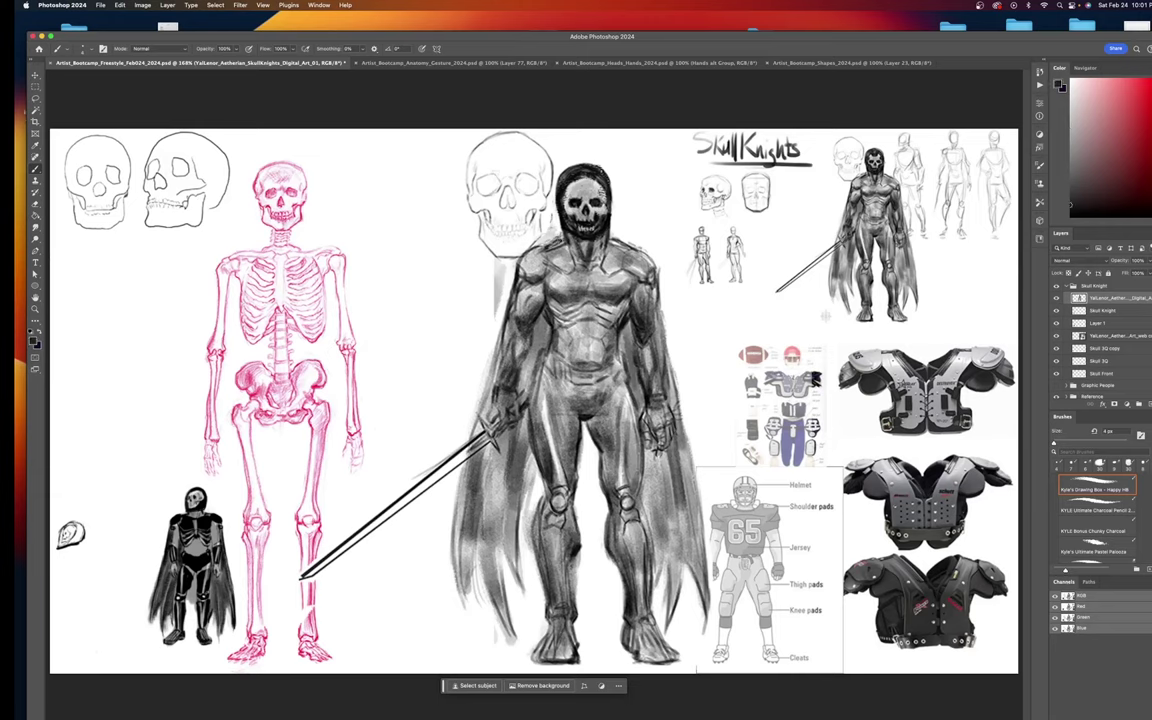
key(bracketright)
key(bracketright)
key(bracketright)
key(bracketright)
key(bracketright)
key(bracketright)
key(bracketright)
key(bracketright)
key(e)
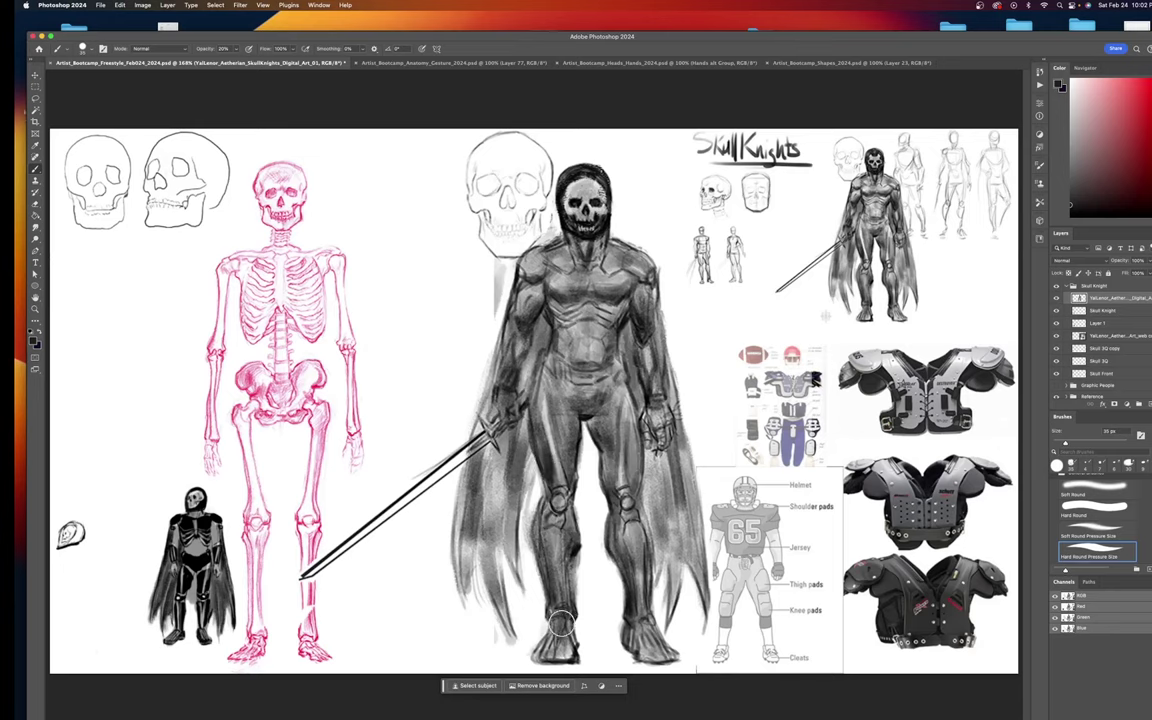
Shade the large figure's thighs, knees, shins and feet with translucent dark strokes
drag(564, 549, 561, 652)
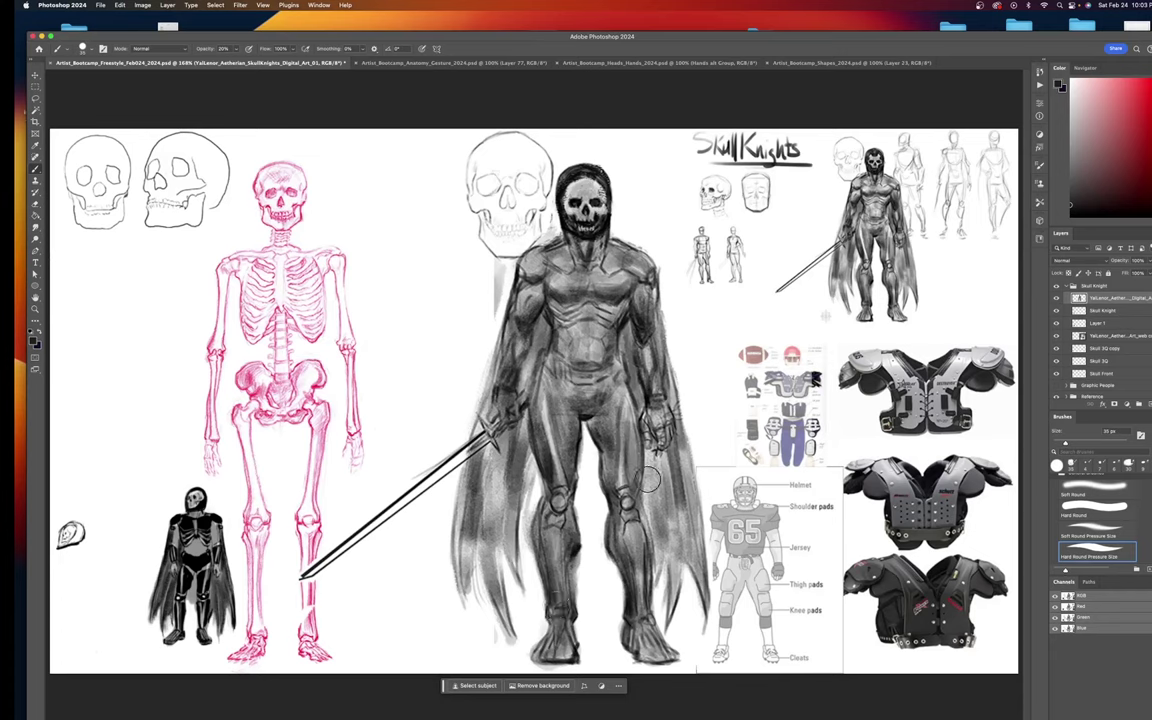
mouse_move(546, 327)
mouse_down()
mouse_move(628, 469)
mouse_move(560, 445)
mouse_up()
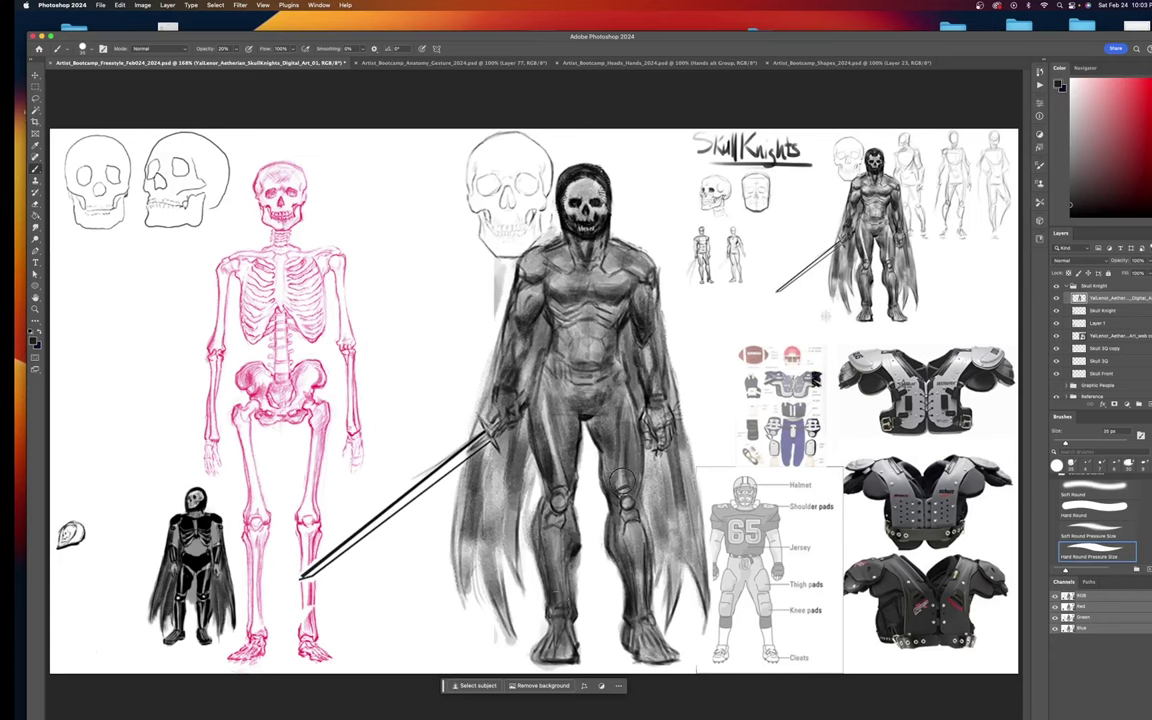
drag(552, 368, 571, 560)
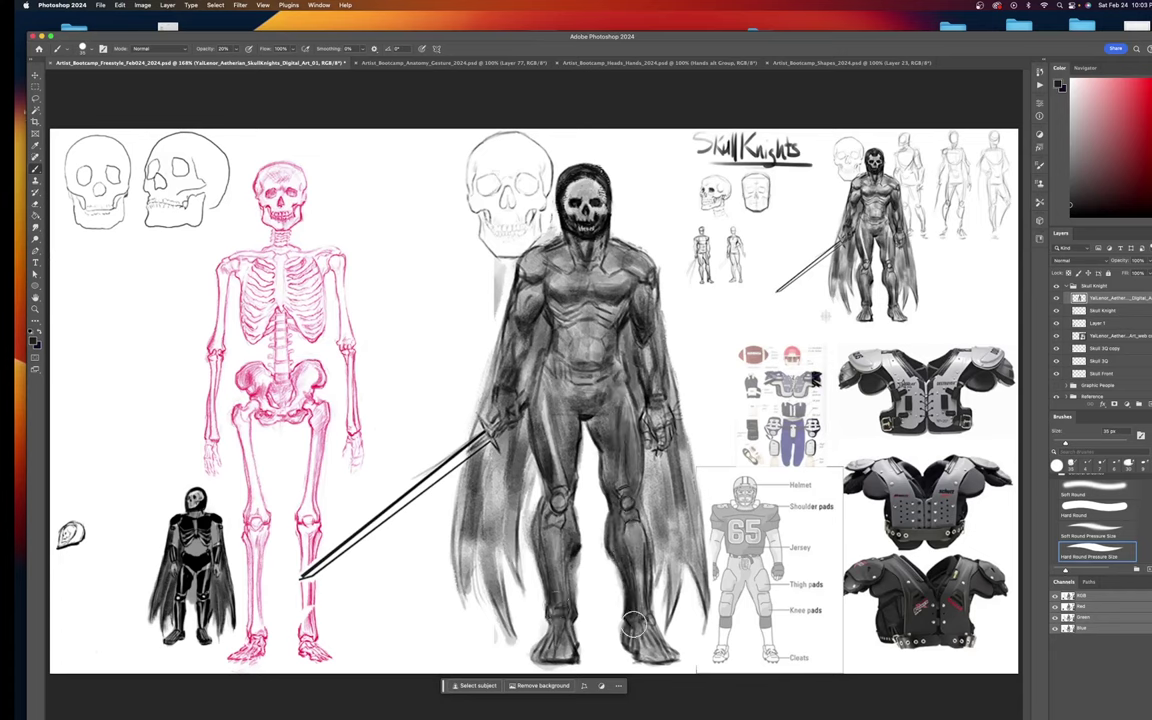
drag(565, 465, 580, 530)
mouse_move(567, 440)
mouse_down()
mouse_move(580, 570)
mouse_move(600, 596)
mouse_up()
drag(575, 542, 588, 588)
Darken the large figure's hips, sword arm, shoulders and upper chest with translucent strokes
mouse_move(558, 505)
mouse_down()
mouse_move(560, 672)
mouse_move(550, 445)
mouse_move(480, 350)
mouse_move(490, 420)
mouse_up()
drag(485, 320, 510, 400)
drag(510, 350, 505, 430)
mouse_move(558, 402)
mouse_down()
mouse_move(505, 360)
mouse_move(495, 390)
mouse_move(558, 375)
mouse_move(505, 340)
mouse_move(535, 378)
mouse_move(520, 350)
mouse_move(540, 345)
mouse_move(598, 398)
mouse_move(530, 355)
mouse_move(530, 382)
mouse_move(515, 360)
mouse_move(611, 377)
mouse_move(525, 345)
mouse_move(636, 313)
mouse_move(515, 255)
mouse_up()
mouse_move(515, 255)
mouse_down()
mouse_move(573, 280)
mouse_move(504, 254)
mouse_move(522, 250)
mouse_move(581, 286)
mouse_move(512, 256)
mouse_move(562, 250)
mouse_move(617, 283)
mouse_move(520, 245)
mouse_move(580, 215)
mouse_move(640, 262)
mouse_up()
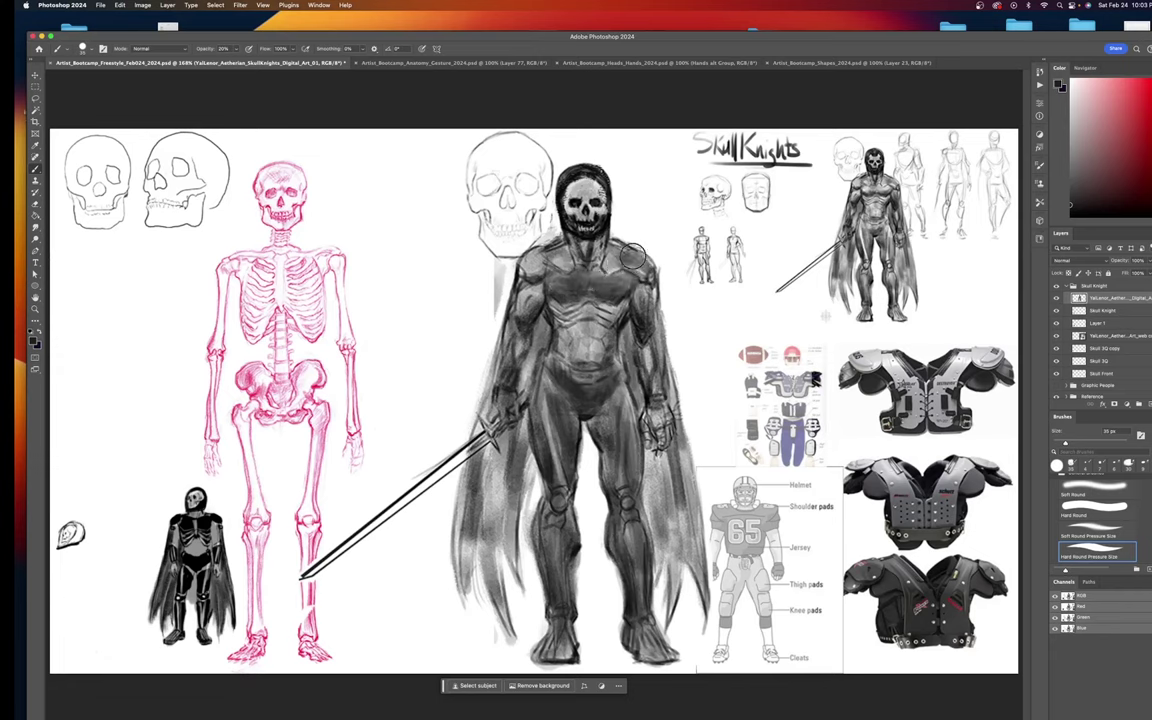
drag(486, 235, 522, 269)
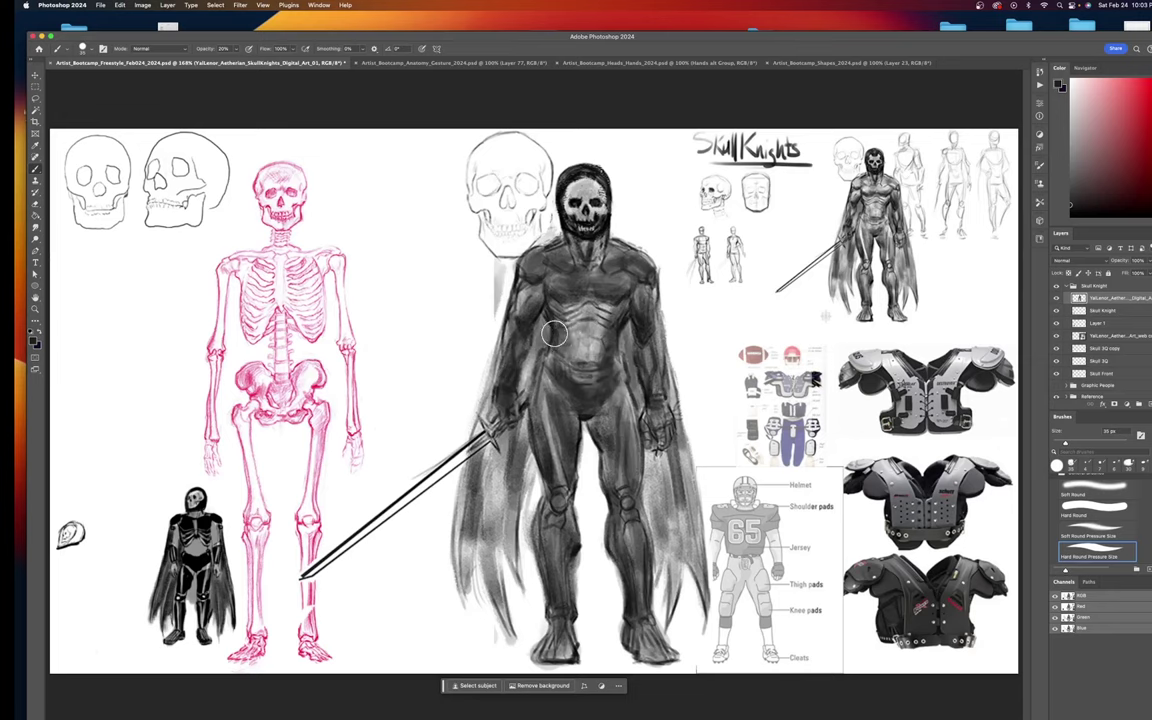
Darken the large figure's abdomen and lower chest to even out the torso's tone
mouse_move(554, 335)
mouse_down()
mouse_move(602, 329)
mouse_move(592, 321)
mouse_move(577, 332)
mouse_move(599, 331)
mouse_move(610, 368)
mouse_move(593, 332)
mouse_move(587, 380)
mouse_move(584, 319)
mouse_move(578, 389)
mouse_move(567, 324)
mouse_move(583, 333)
mouse_move(565, 340)
mouse_move(578, 310)
mouse_up()
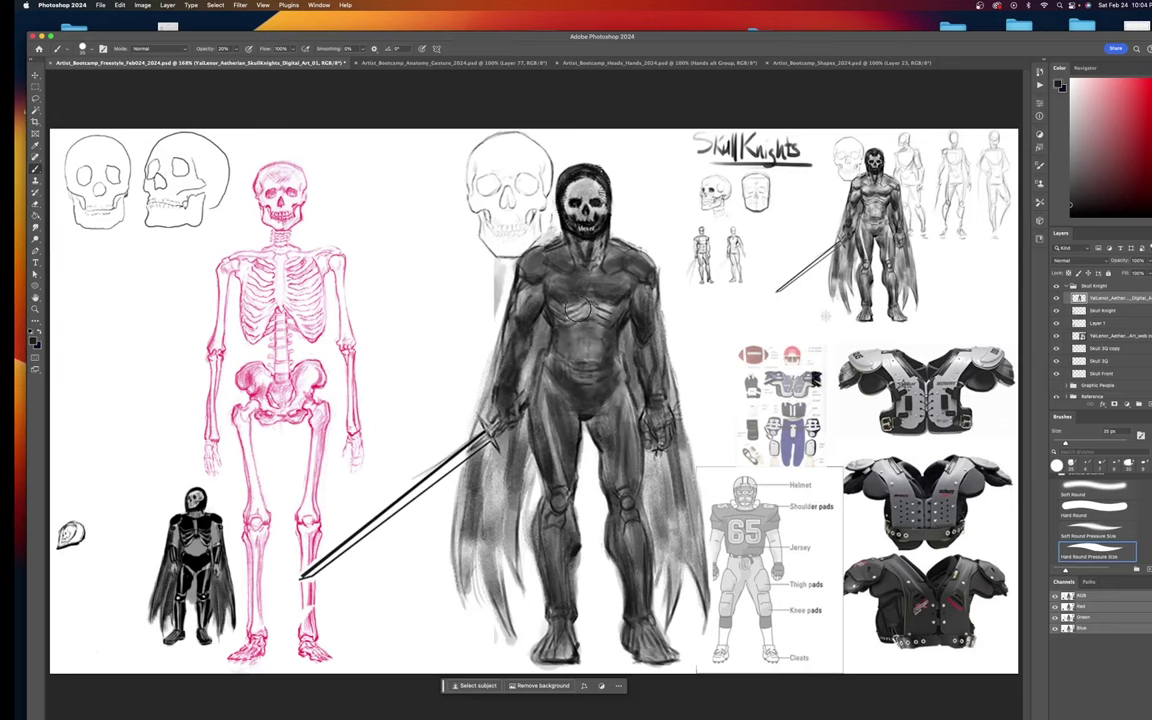
mouse_move(552, 268)
mouse_down()
mouse_move(497, 282)
mouse_move(594, 314)
mouse_move(500, 277)
mouse_move(552, 279)
mouse_move(517, 277)
mouse_up()
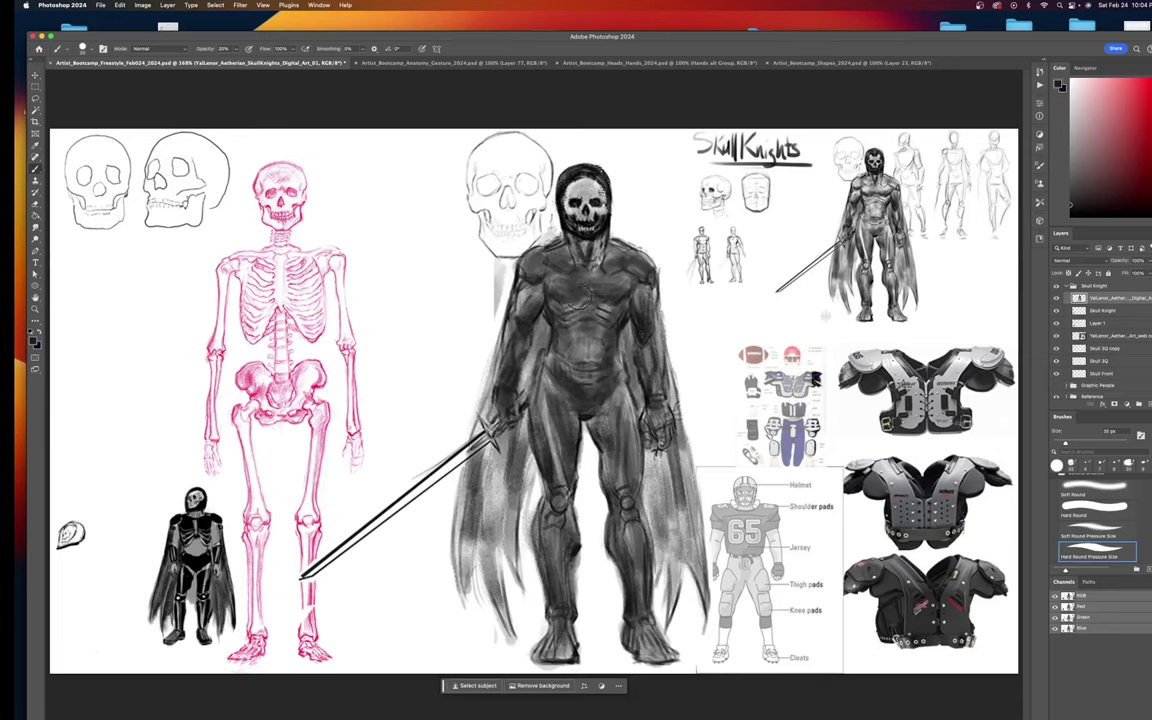
mouse_move(590, 261)
mouse_down()
mouse_move(506, 278)
mouse_move(590, 273)
mouse_move(527, 291)
mouse_move(567, 329)
mouse_move(499, 326)
mouse_move(564, 319)
mouse_move(585, 381)
mouse_move(520, 357)
mouse_move(584, 404)
mouse_move(612, 262)
mouse_move(522, 357)
mouse_move(512, 456)
mouse_move(552, 489)
mouse_up()
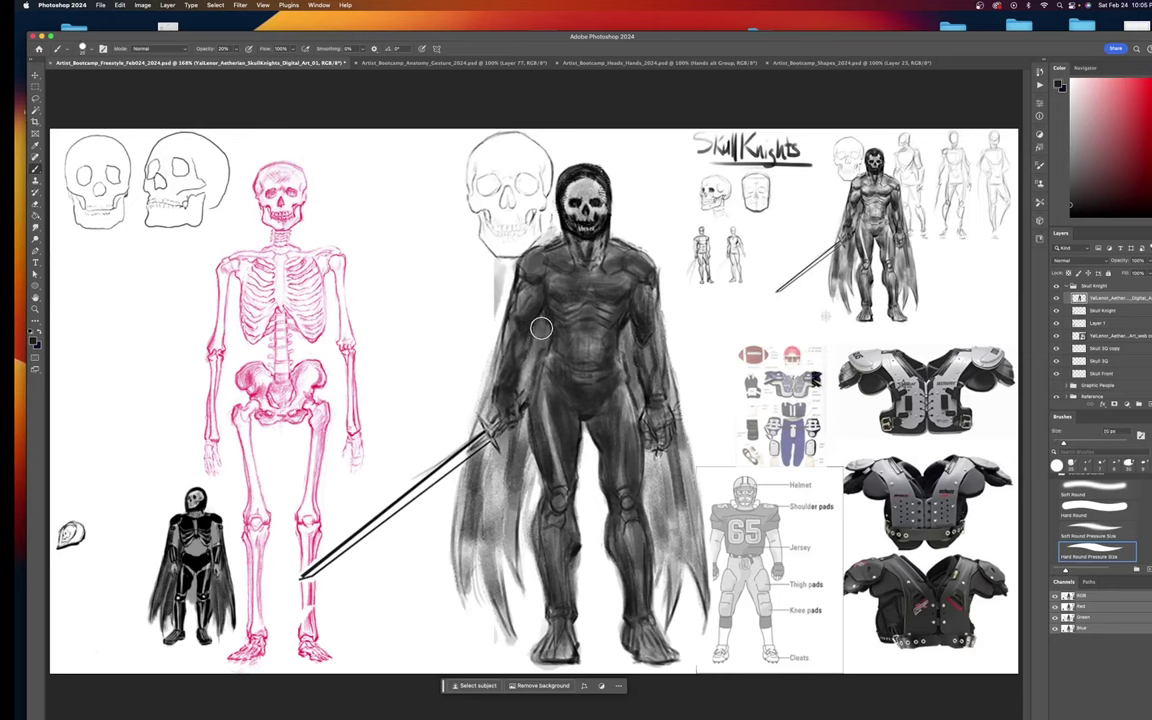
Shade the cape on both sides of the large figure with dark strokes, using a smaller brush
mouse_move(500, 345)
mouse_down()
mouse_move(485, 399)
mouse_move(462, 395)
mouse_move(460, 500)
mouse_move(511, 556)
mouse_move(450, 420)
mouse_move(455, 395)
mouse_move(448, 460)
mouse_move(491, 540)
mouse_move(445, 562)
mouse_move(440, 402)
mouse_move(482, 486)
mouse_move(430, 440)
mouse_move(415, 548)
mouse_move(481, 457)
mouse_move(432, 430)
mouse_move(420, 495)
mouse_up()
mouse_move(653, 471)
mouse_down()
mouse_move(590, 485)
mouse_move(588, 420)
mouse_move(586, 460)
mouse_up()
mouse_move(619, 340)
mouse_down()
mouse_move(565, 300)
mouse_move(575, 370)
mouse_move(600, 335)
mouse_move(661, 302)
mouse_move(600, 375)
mouse_move(625, 437)
mouse_move(667, 391)
mouse_move(615, 432)
mouse_move(625, 525)
mouse_move(668, 461)
mouse_move(610, 450)
mouse_move(663, 465)
mouse_move(612, 520)
mouse_move(671, 611)
mouse_move(604, 550)
mouse_move(695, 375)
mouse_up()
key(bracketleft)
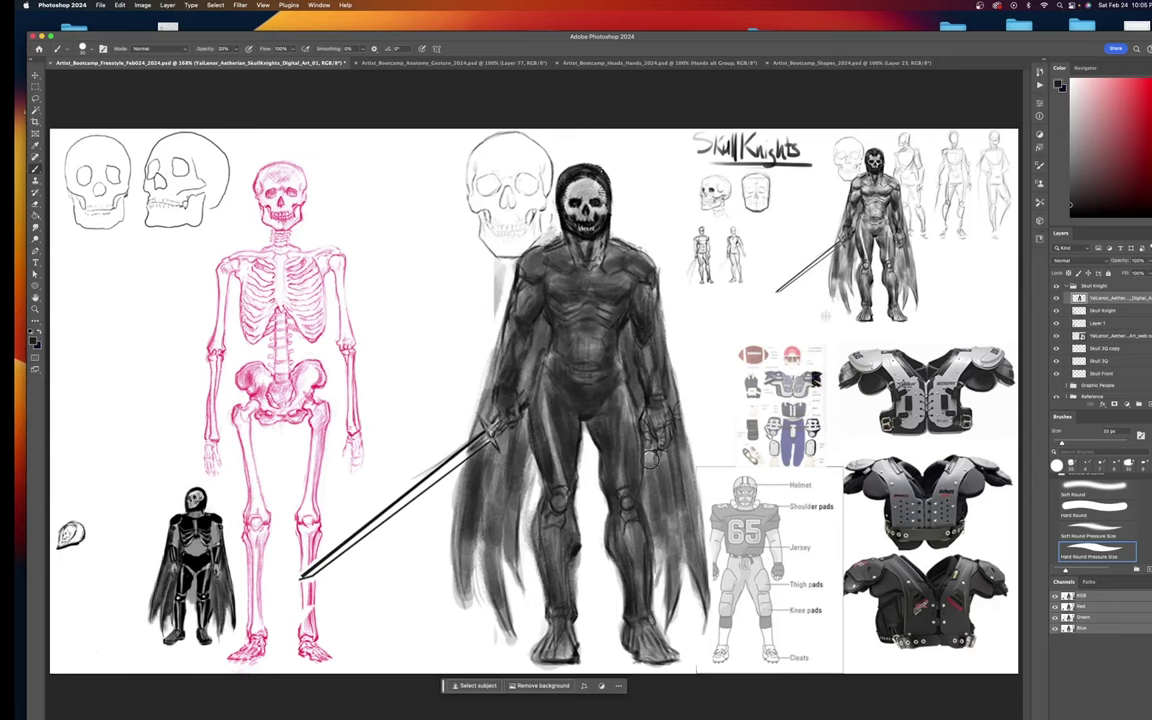
mouse_move(655, 484)
mouse_down()
mouse_move(656, 576)
mouse_move(662, 490)
mouse_move(674, 591)
mouse_move(675, 510)
mouse_move(674, 578)
mouse_move(655, 444)
mouse_move(643, 445)
mouse_move(666, 470)
mouse_move(672, 568)
mouse_move(671, 448)
mouse_move(698, 548)
mouse_up()
mouse_move(510, 457)
mouse_down()
mouse_move(458, 400)
mouse_move(440, 430)
mouse_move(491, 460)
mouse_move(442, 520)
mouse_move(512, 641)
mouse_up()
mouse_move(513, 481)
mouse_down()
mouse_move(460, 490)
mouse_move(485, 628)
mouse_up()
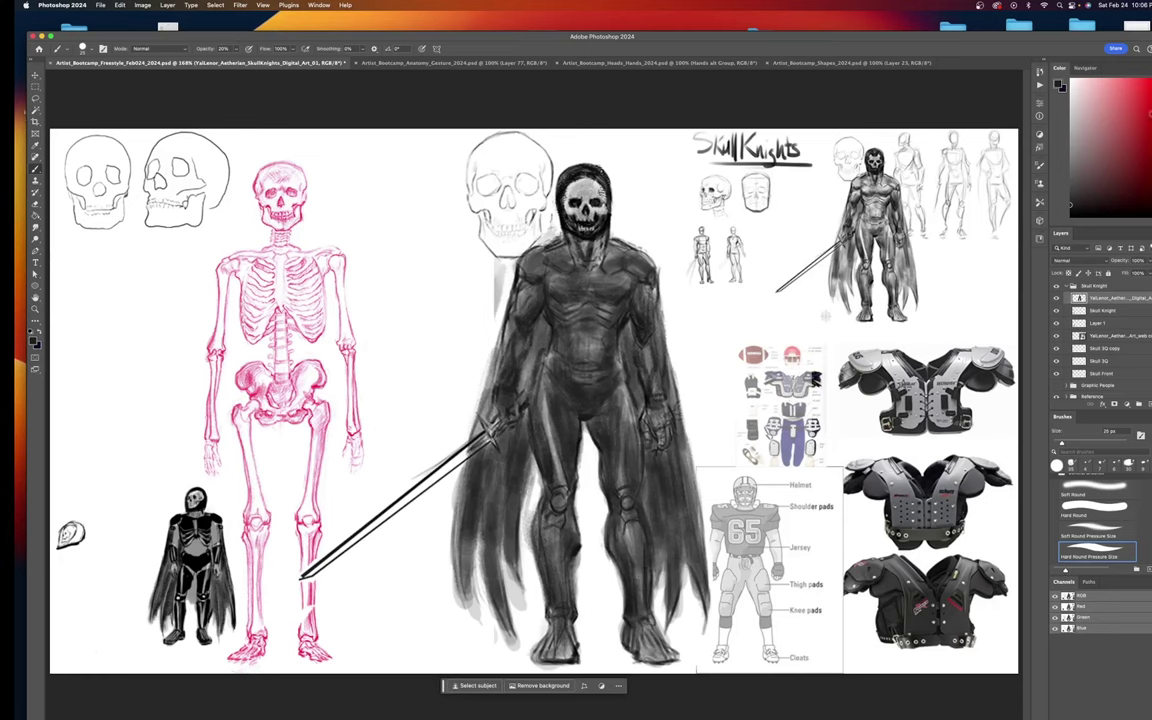
Move the Photoshop window back to the screen's top edge and tint the sword blade with a dark greyish blue
drag(1007, 36, 995, 16)
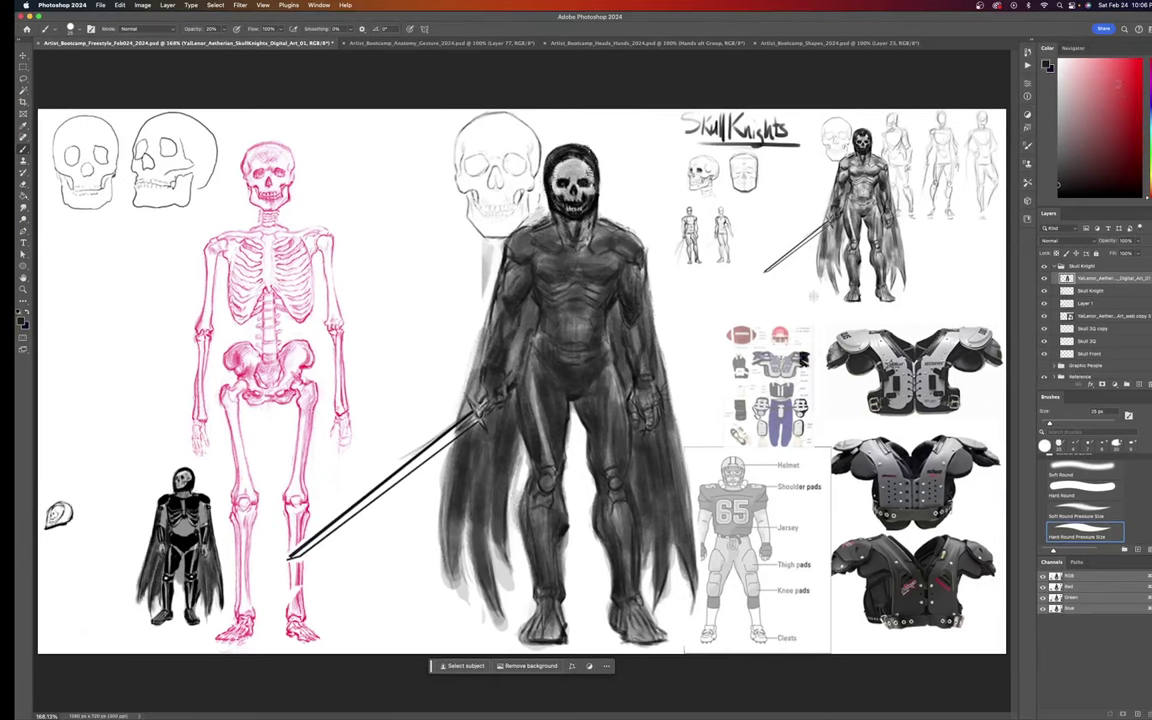
click(1147, 103)
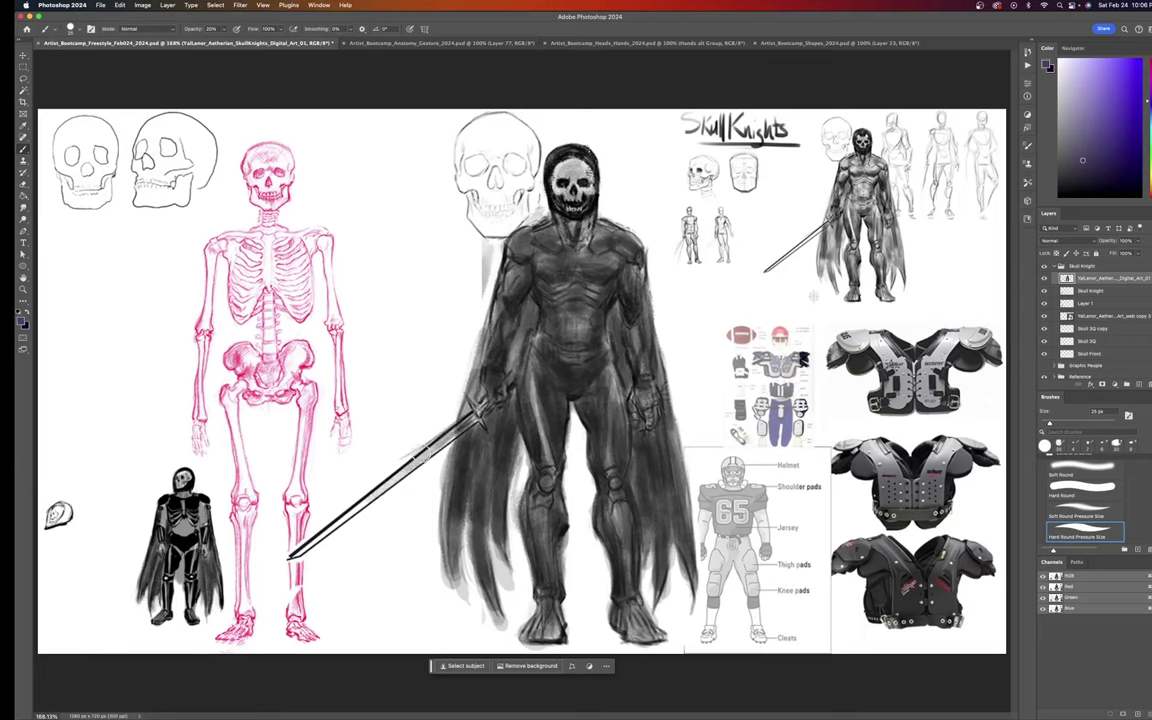
mouse_move(456, 429)
mouse_down()
mouse_move(293, 556)
mouse_move(481, 412)
mouse_up()
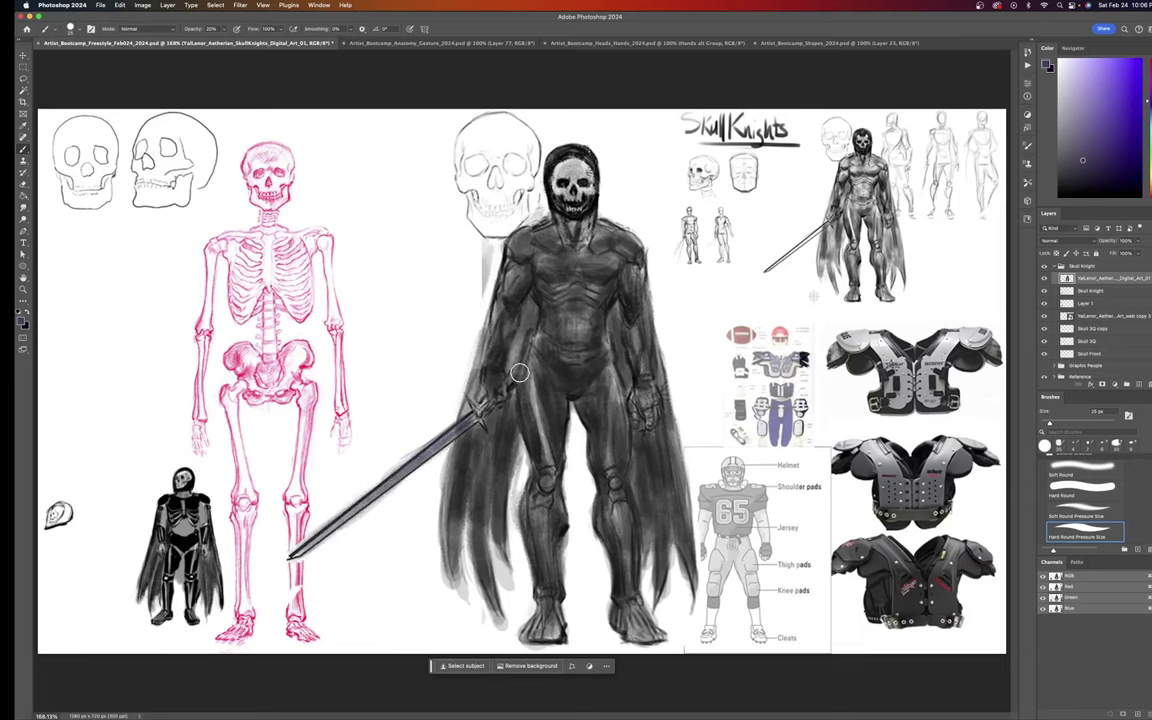
Choose a brighter violet-blue and paint the length of the sword blade with a 10 px brush
click(1107, 106)
click(1107, 84)
click(1108, 119)
key(bracketleft)
mouse_move(485, 408)
mouse_down()
mouse_move(342, 524)
mouse_move(300, 472)
mouse_move(277, 494)
mouse_move(303, 469)
mouse_up()
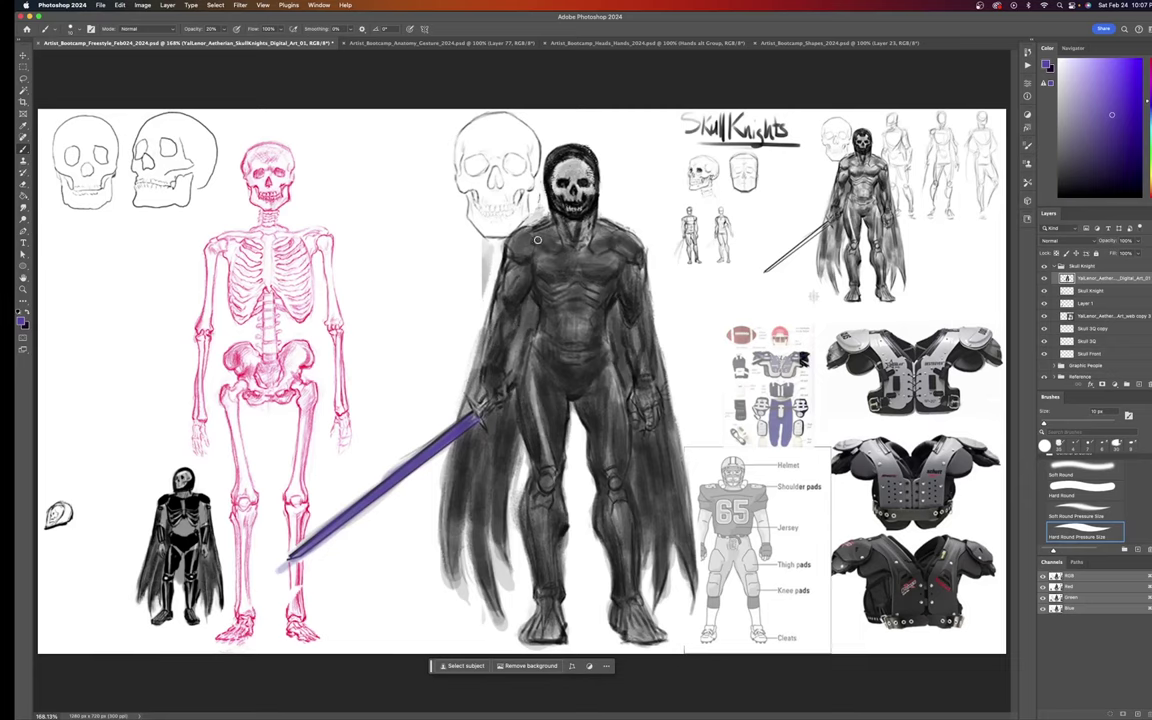
Sample a near-black colour and deepen the large figure's body shading with soft, low-opacity brush strokes
key(i)
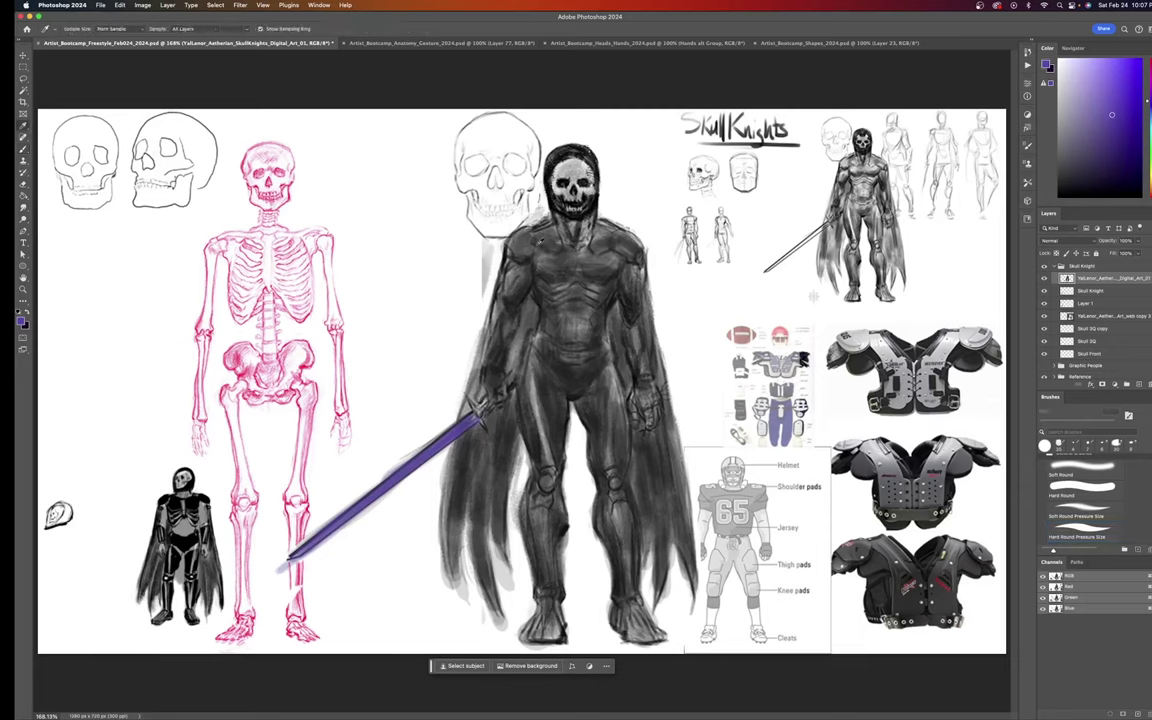
click(500, 147)
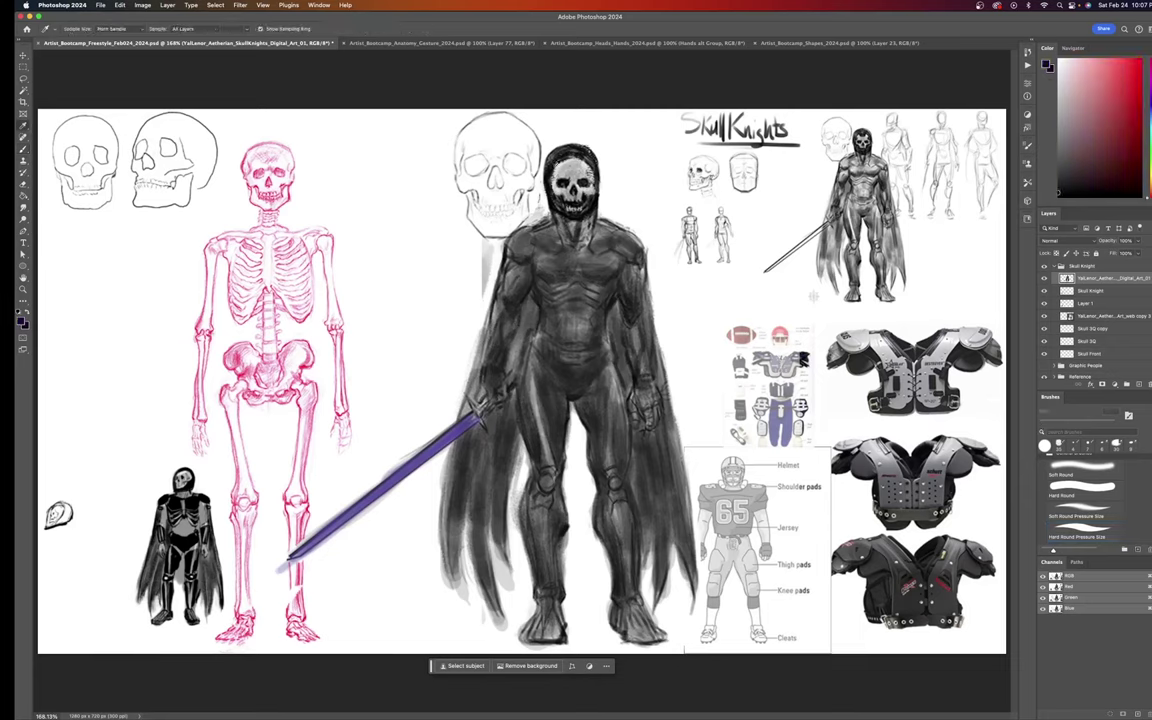
key(b)
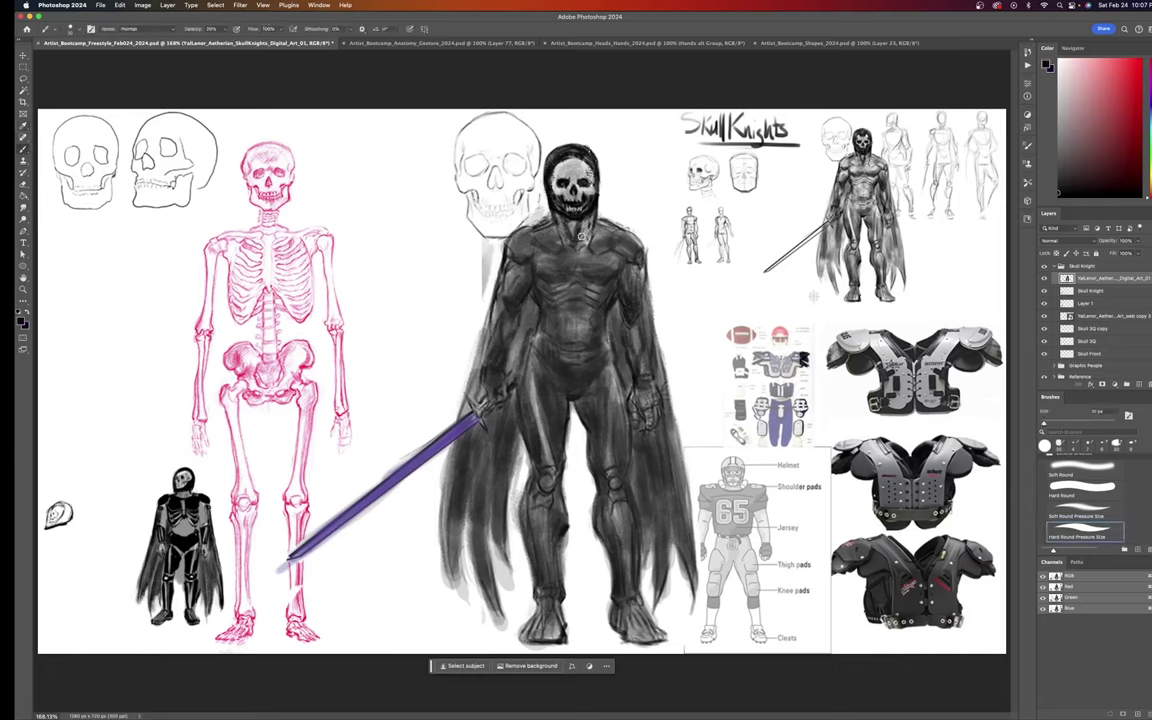
key(bracketleft)
key(bracketleft)
key(bracketleft)
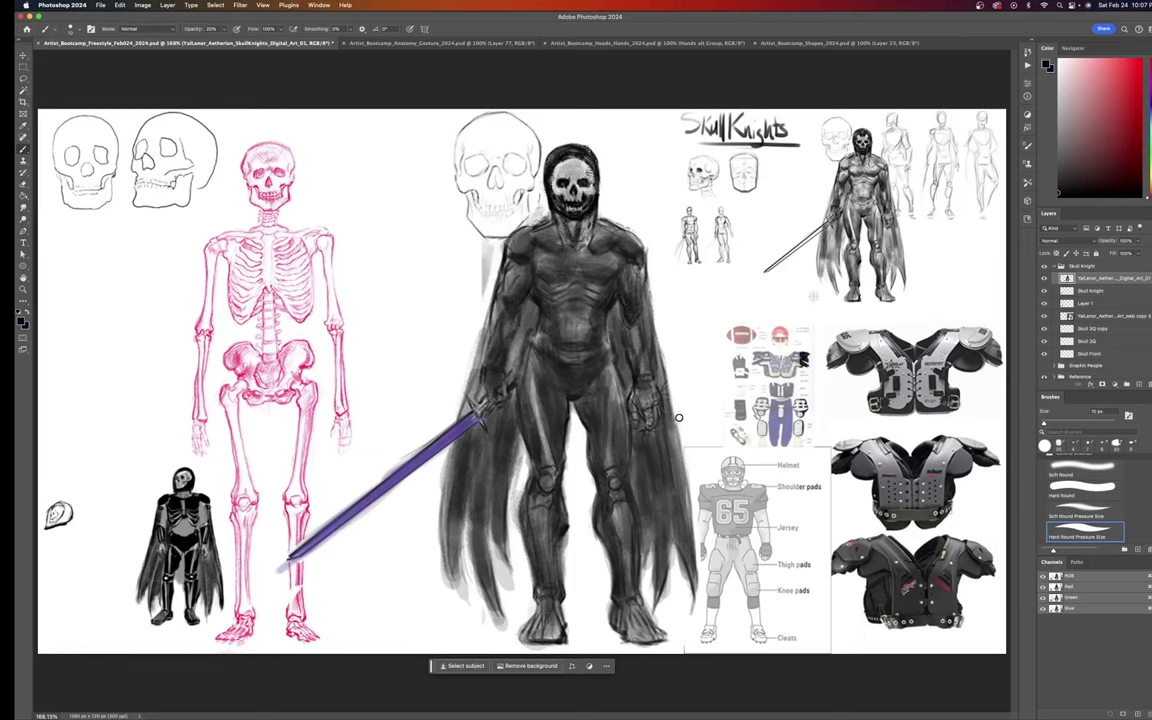
Outline the large figure's shoulders and arms in near-black with a 4 px brush at full opacity
key(bracketleft)
key(bracketleft)
key(bracketleft)
key(bracketleft)
key(bracketleft)
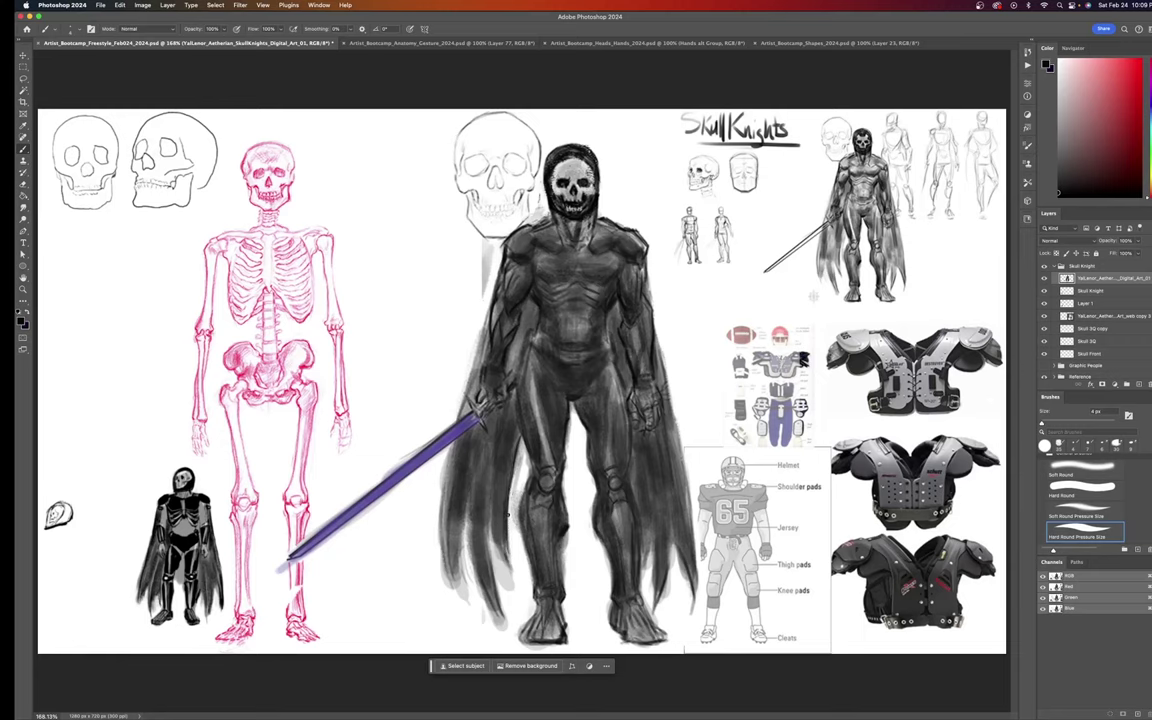
Ink the outer edge, folds and ragged tips of the cape on the large figure's sword side with dark strokes
drag(450, 495, 465, 523)
drag(441, 452, 455, 561)
mouse_move(424, 454)
mouse_down()
mouse_move(435, 531)
mouse_move(460, 572)
mouse_up()
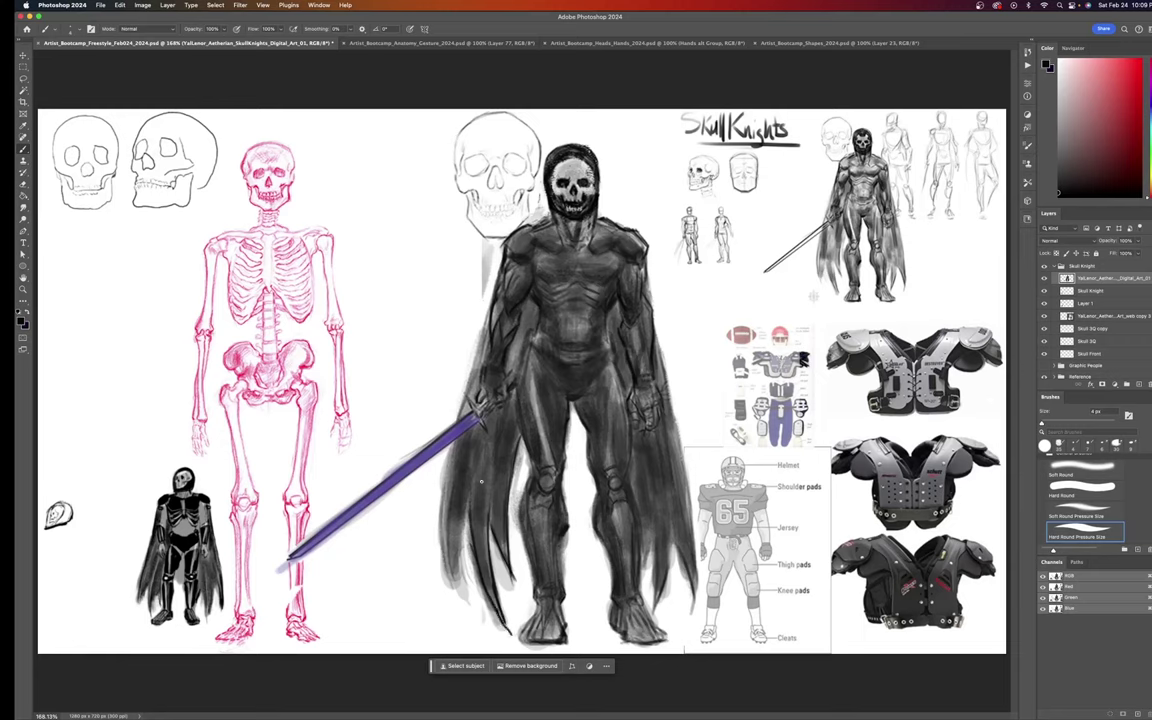
drag(420, 440, 412, 517)
drag(415, 462, 409, 546)
drag(407, 395, 405, 508)
drag(401, 455, 418, 572)
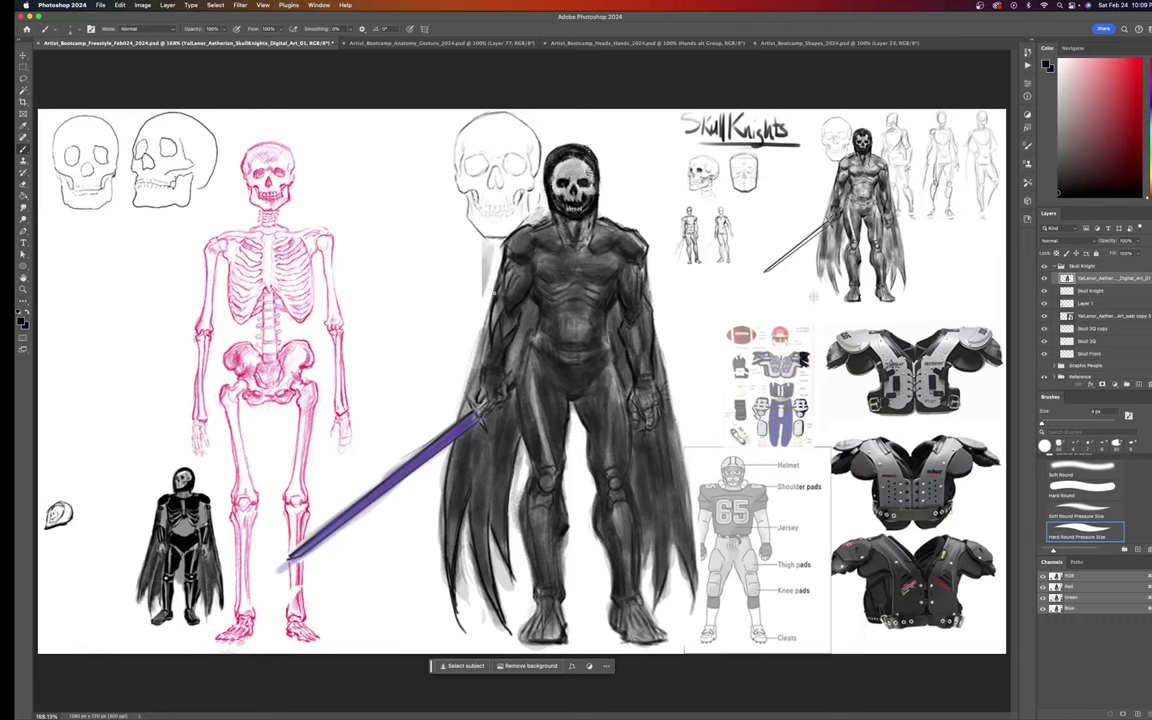
drag(490, 302, 459, 408)
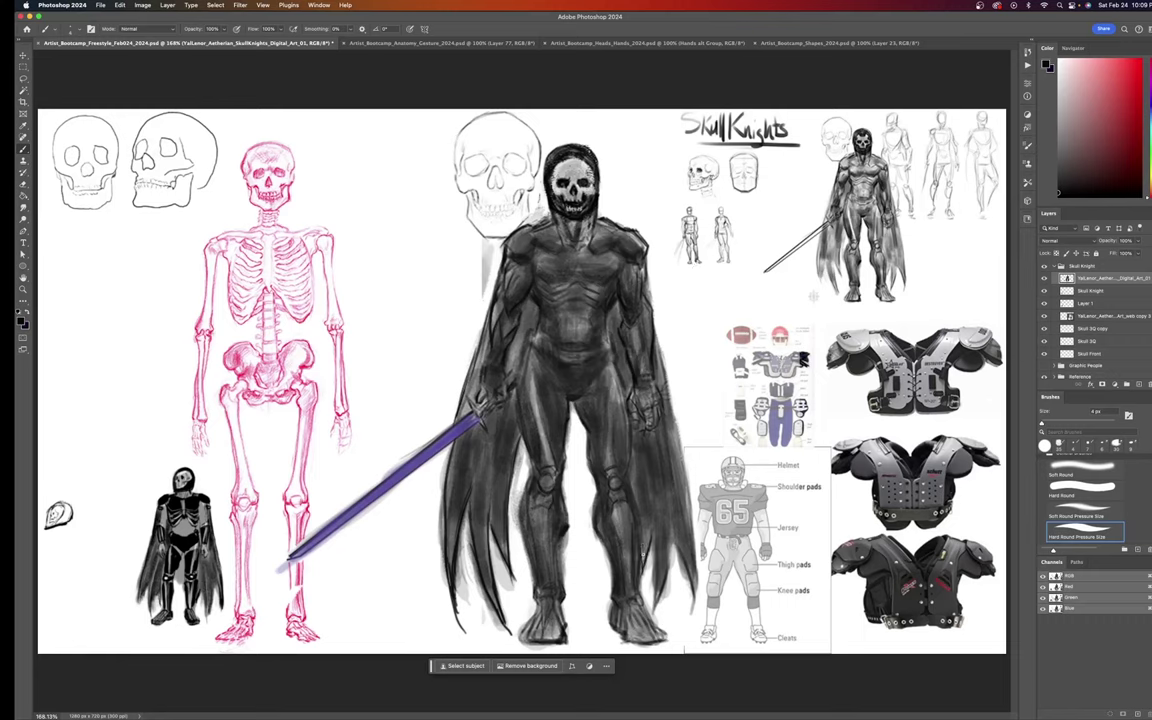
Ink the folds, outer edge and pointed tips of the cape on the side away from the sword
drag(590, 482, 589, 549)
drag(605, 475, 595, 543)
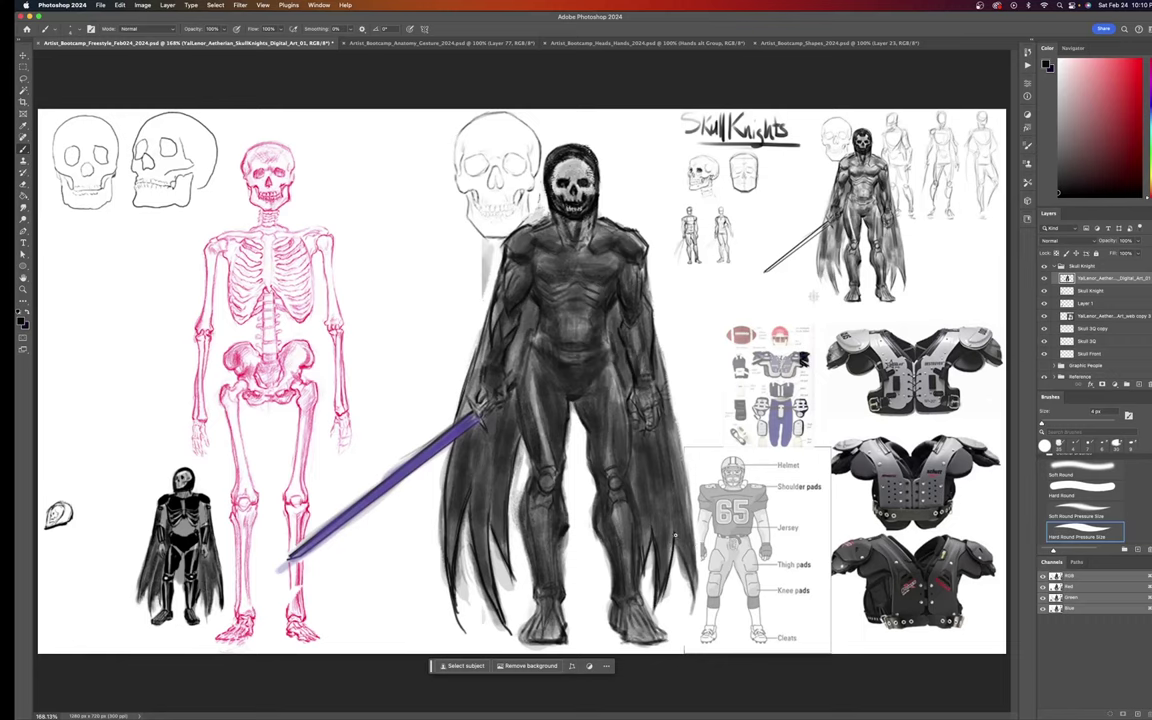
mouse_move(616, 483)
mouse_down()
mouse_move(624, 541)
mouse_move(619, 507)
mouse_up()
drag(624, 531, 625, 553)
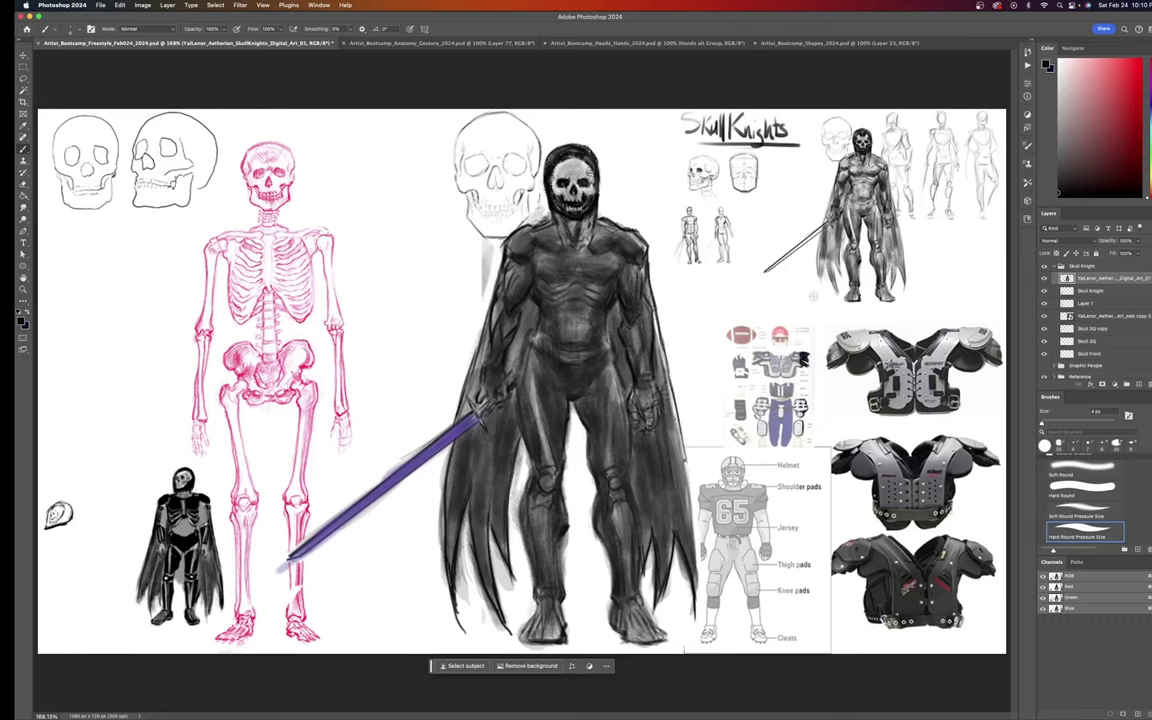
drag(690, 480, 697, 636)
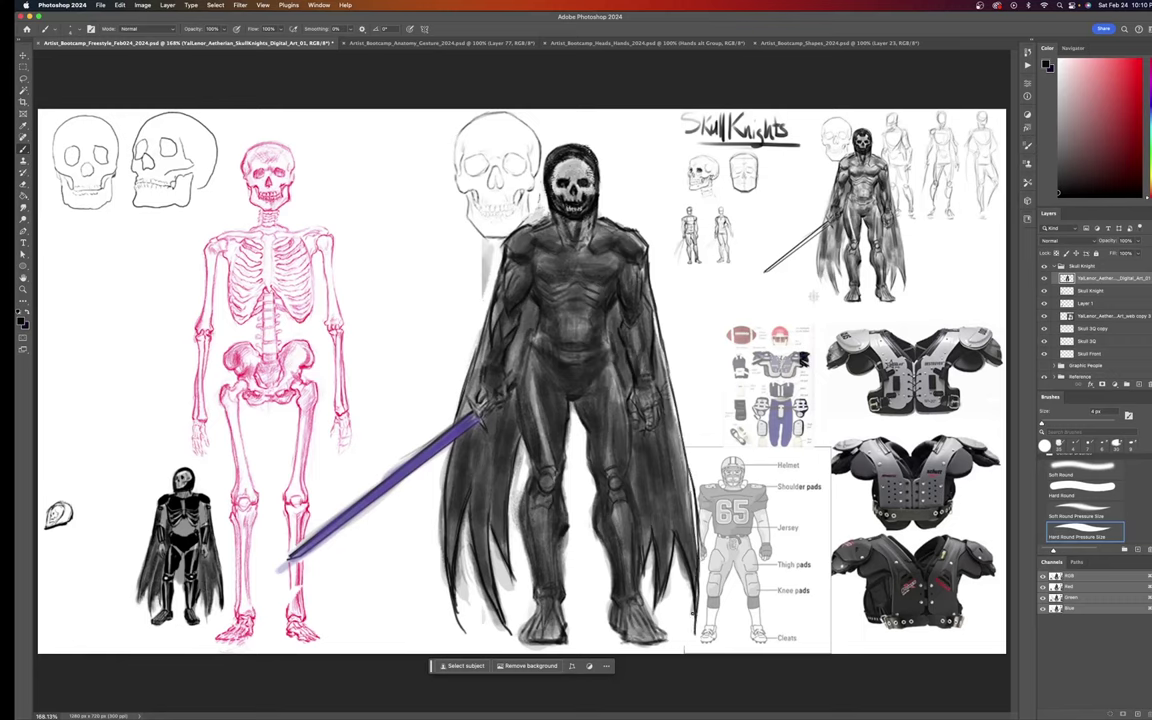
drag(617, 410, 628, 500)
drag(626, 455, 626, 525)
mouse_move(638, 455)
mouse_down()
mouse_move(609, 483)
mouse_move(565, 470)
mouse_up()
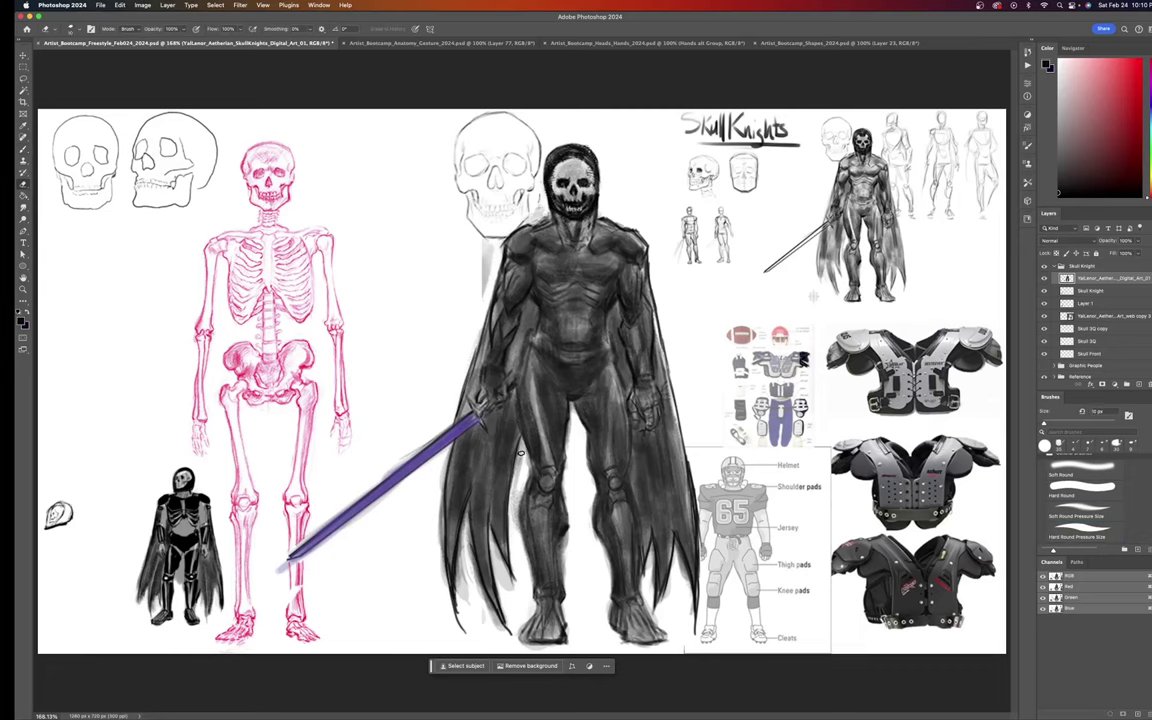
Clean up the cape's edges with the Eraser and lift rib highlights out of the chest at 40% opacity
key(period)
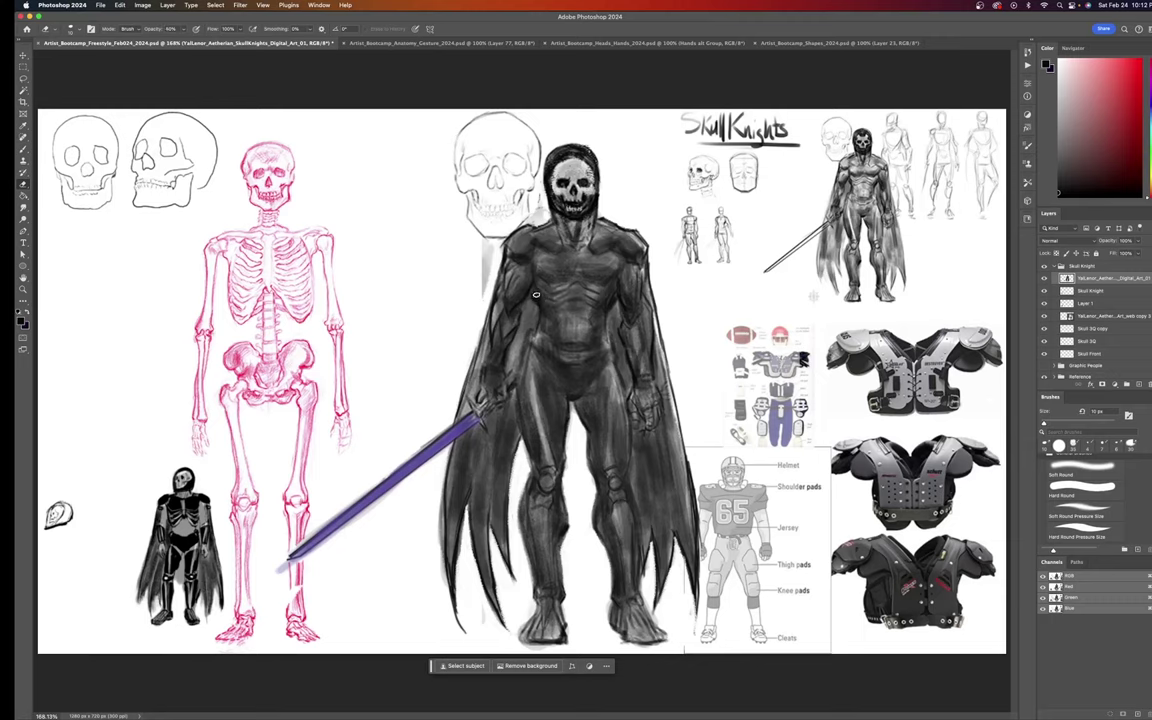
key(period)
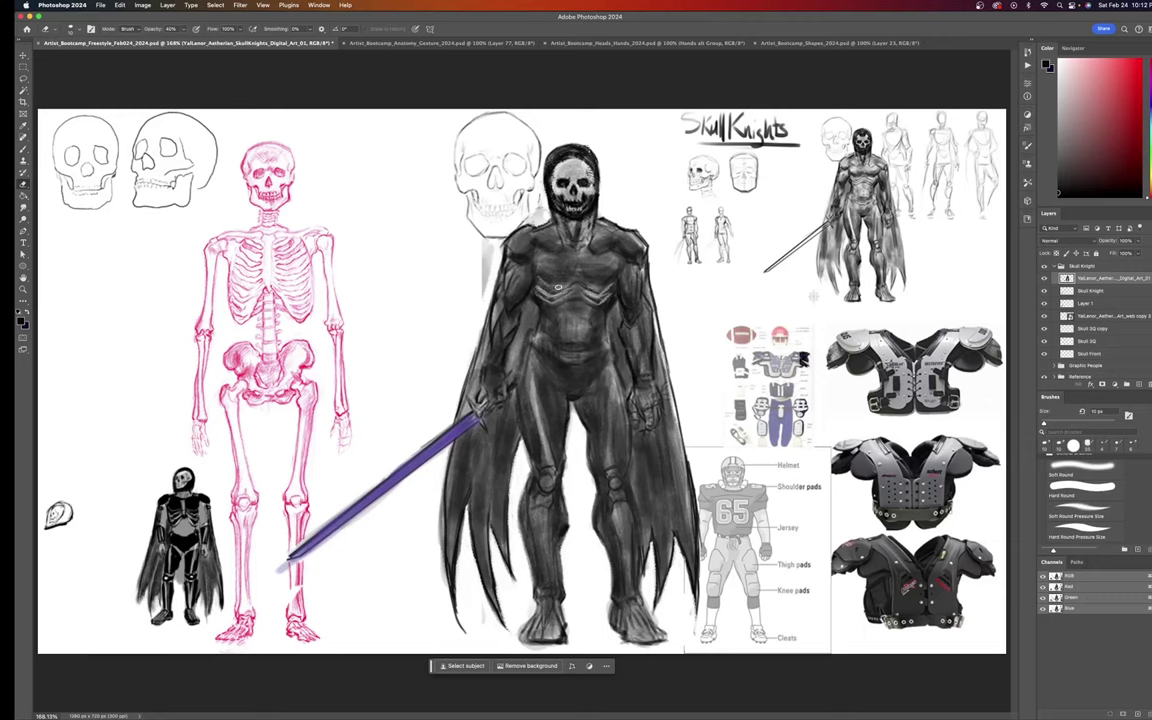
drag(559, 288, 601, 289)
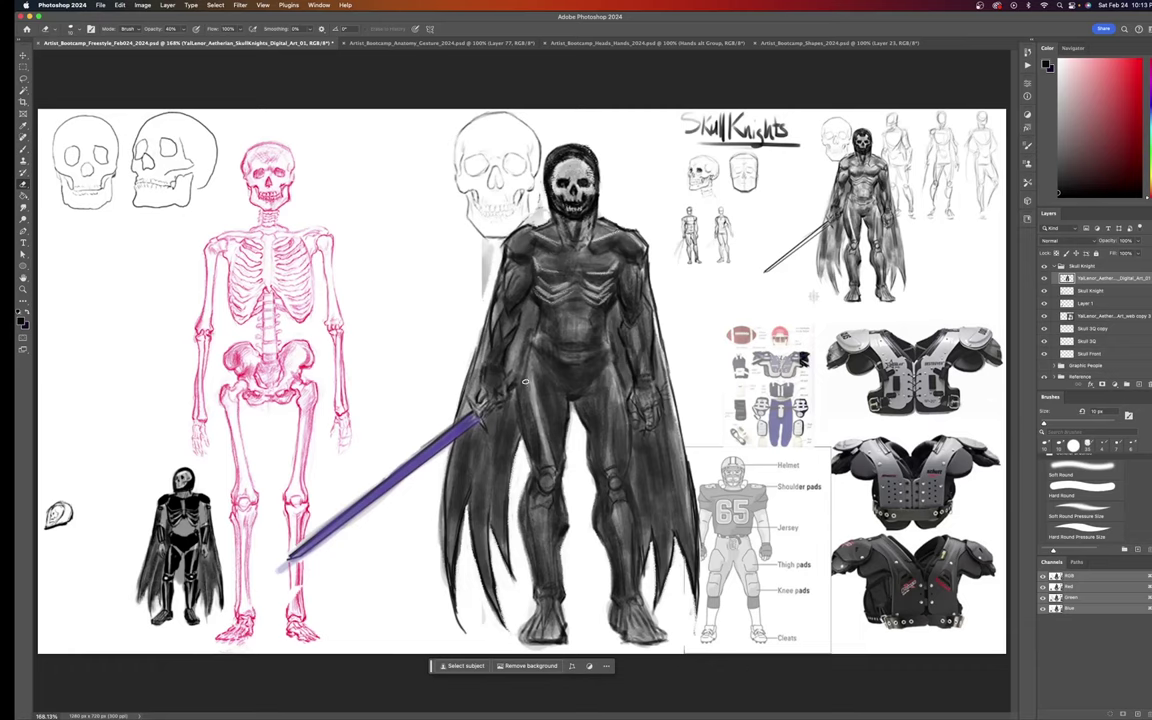
Lift highlights out of the leg bones, knees, feet, free hand and skull's cheek with the Eraser at 20% opacity
key(period)
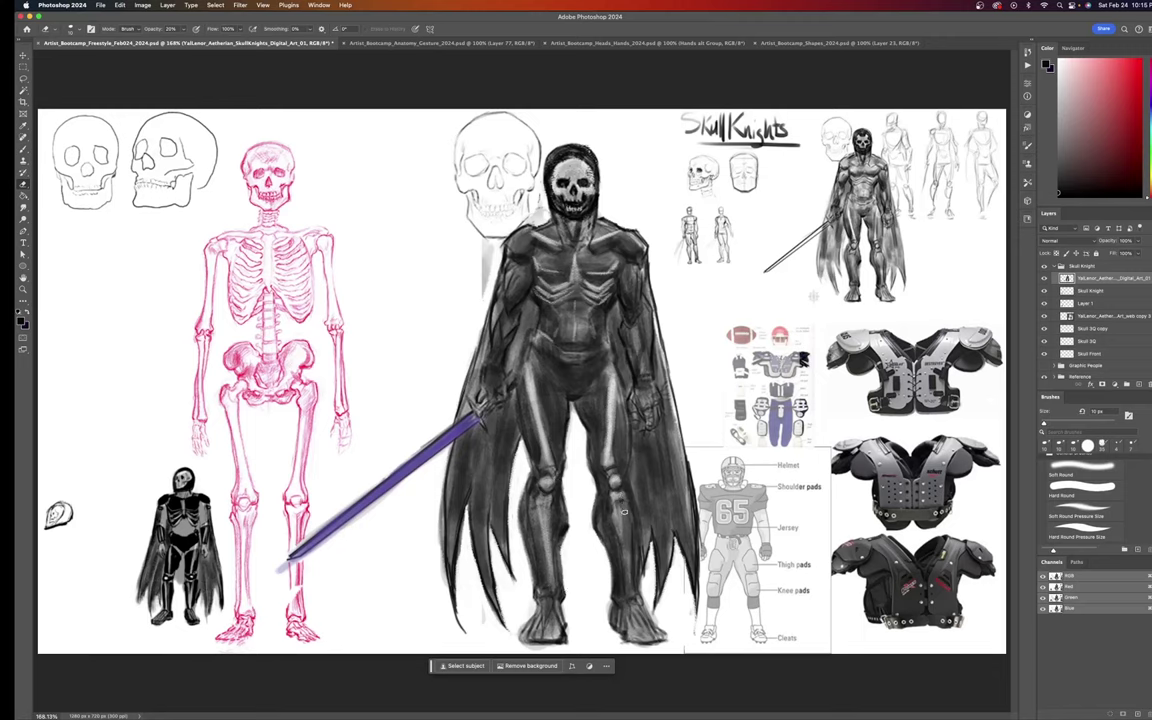
drag(557, 455, 567, 536)
drag(486, 464, 495, 530)
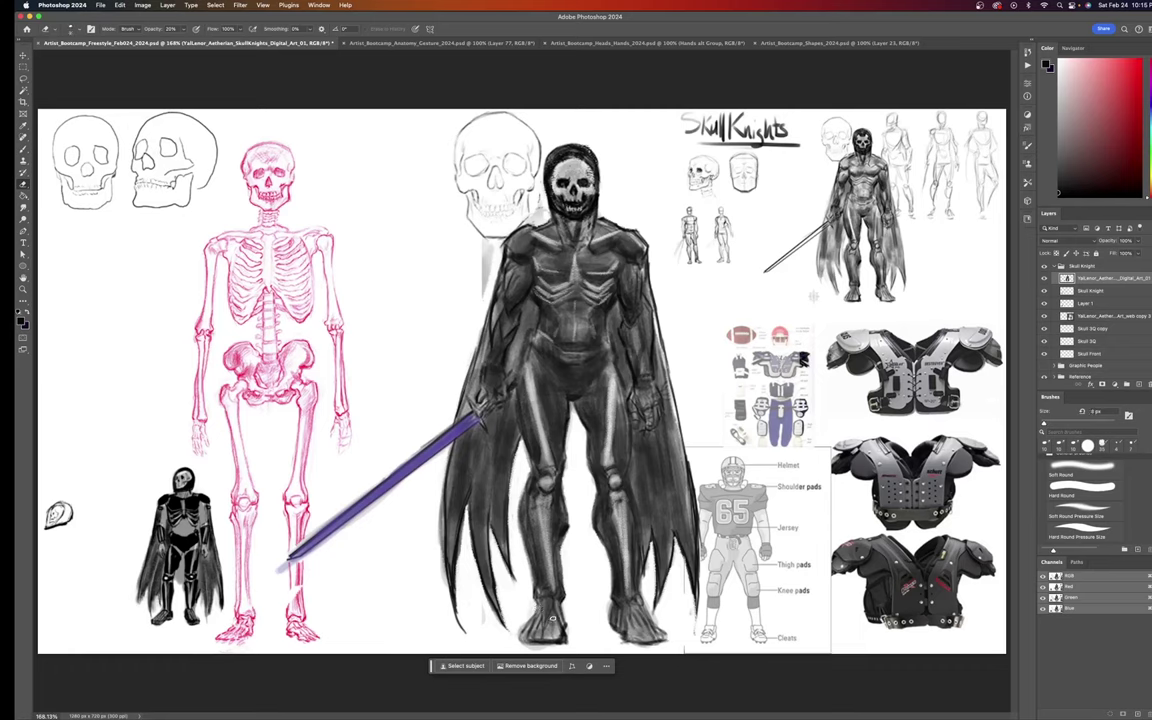
key(period)
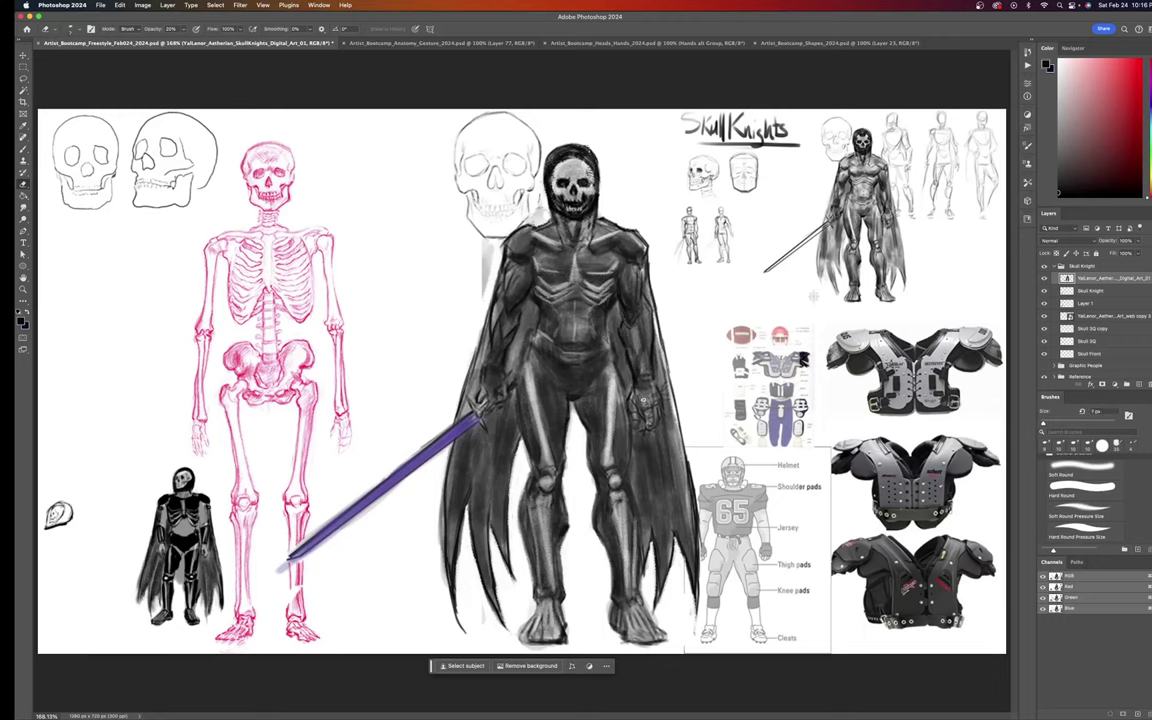
key(period)
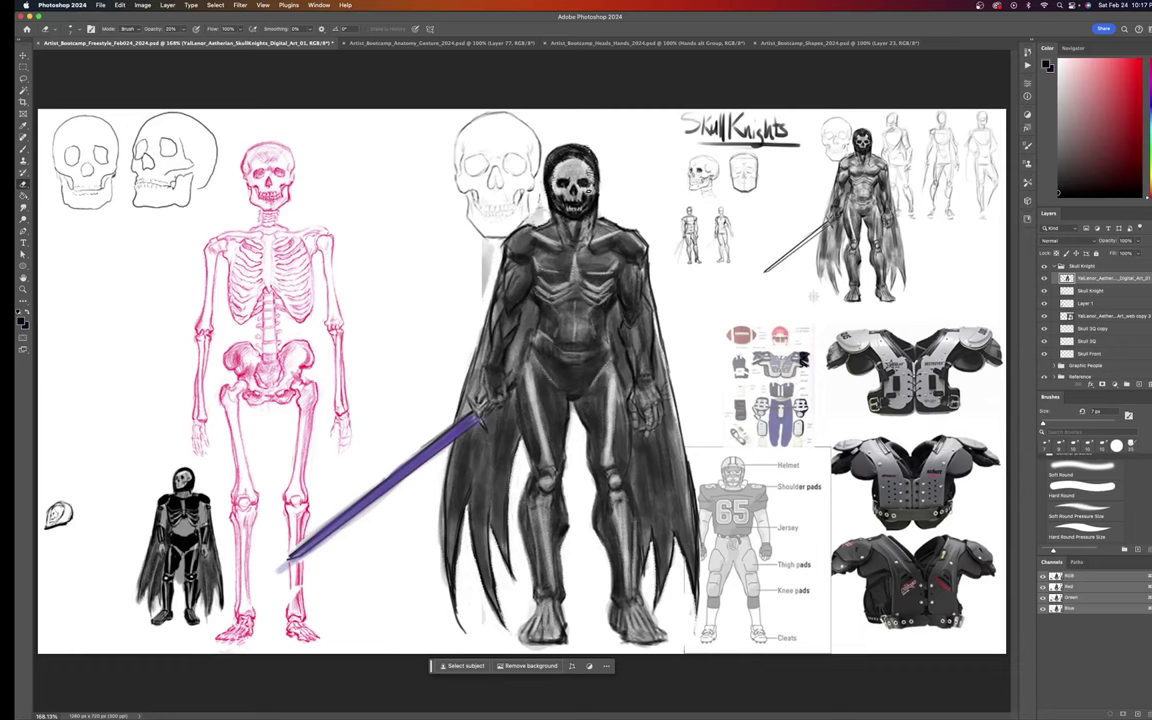
drag(587, 186, 589, 196)
Deepen the cape folds and arm contours with near-black strokes using the Hard Round Pressure Size brush
click(1085, 536)
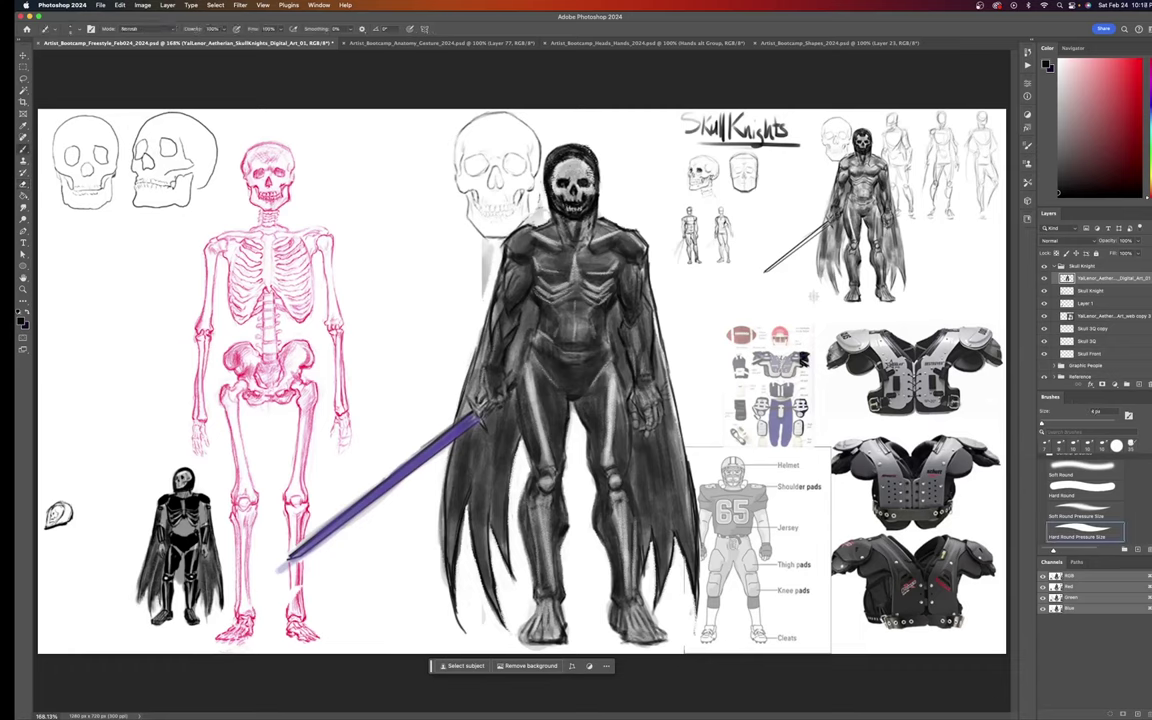
key(i)
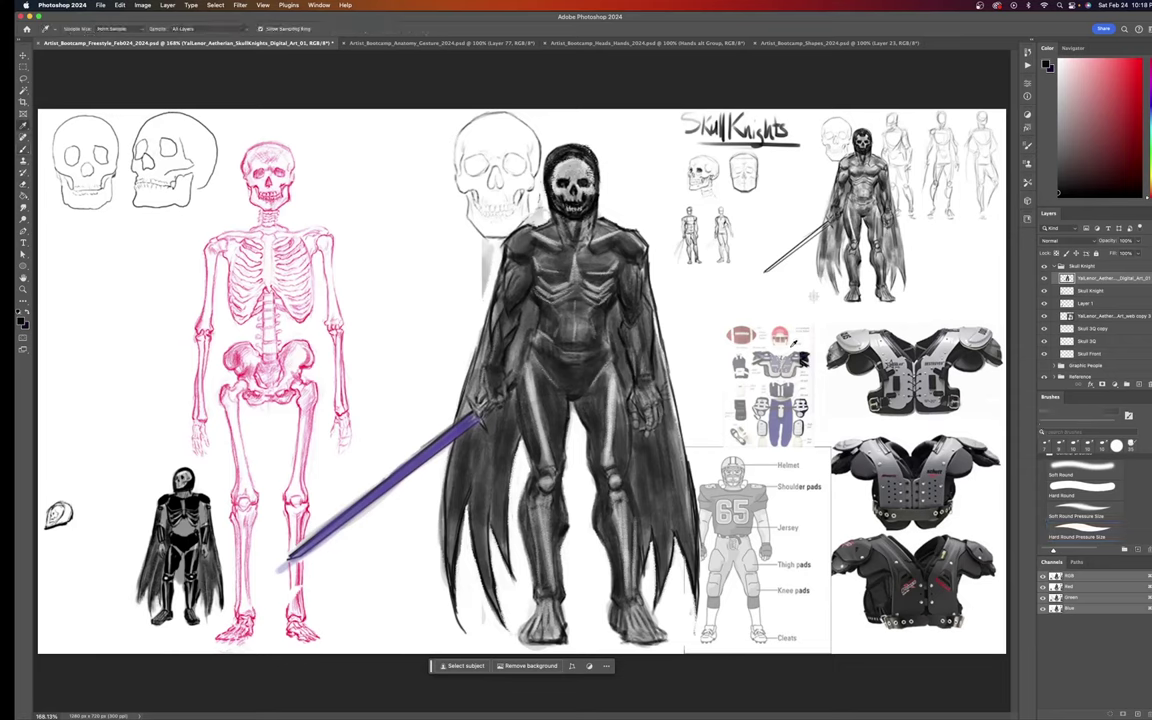
key(b)
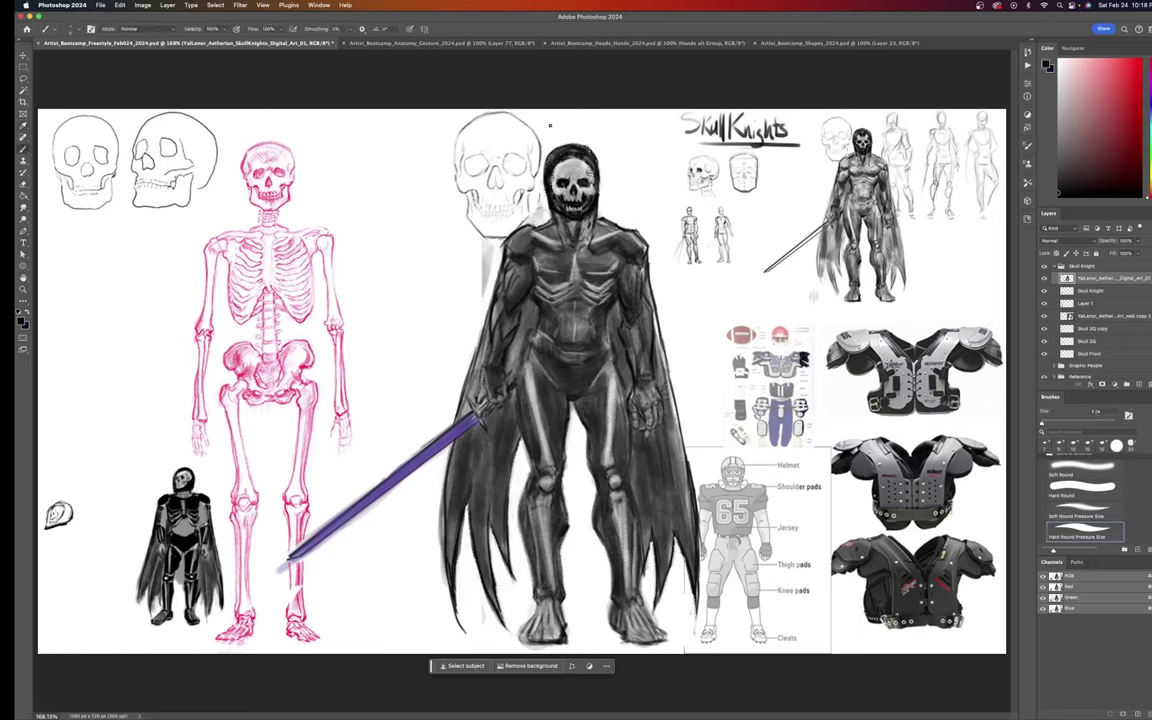
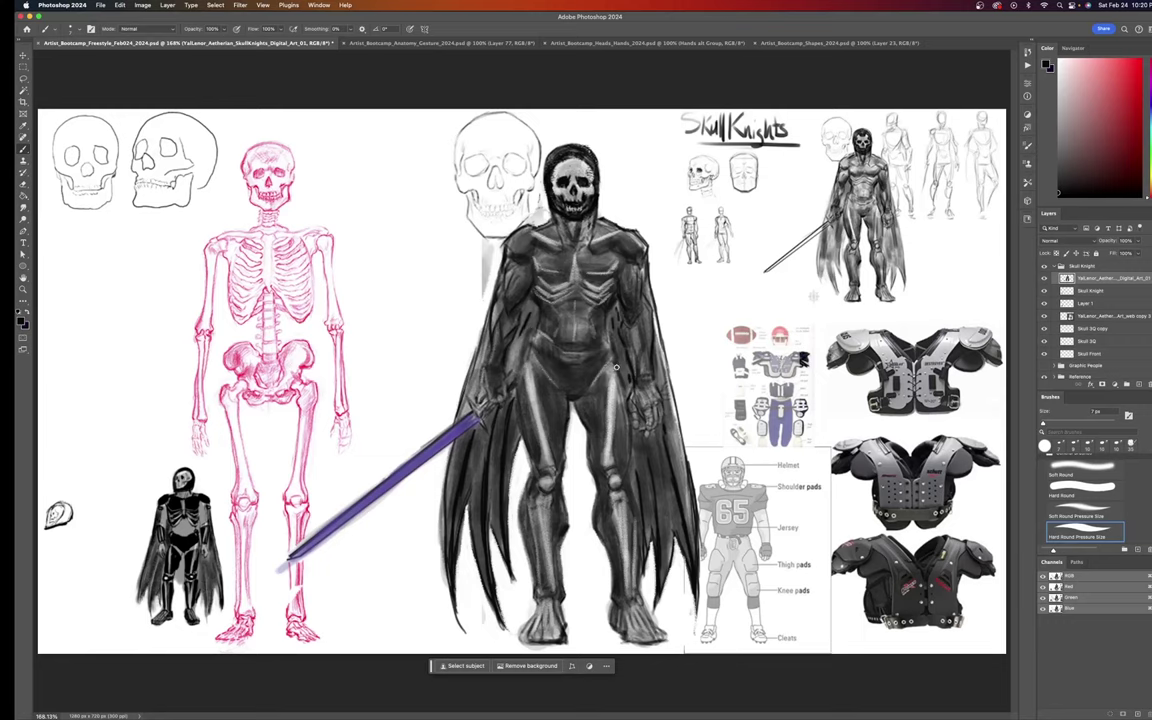
Erase stray marks around the large figure's legs, feet and sword tip with an enlarged Eraser
key(e)
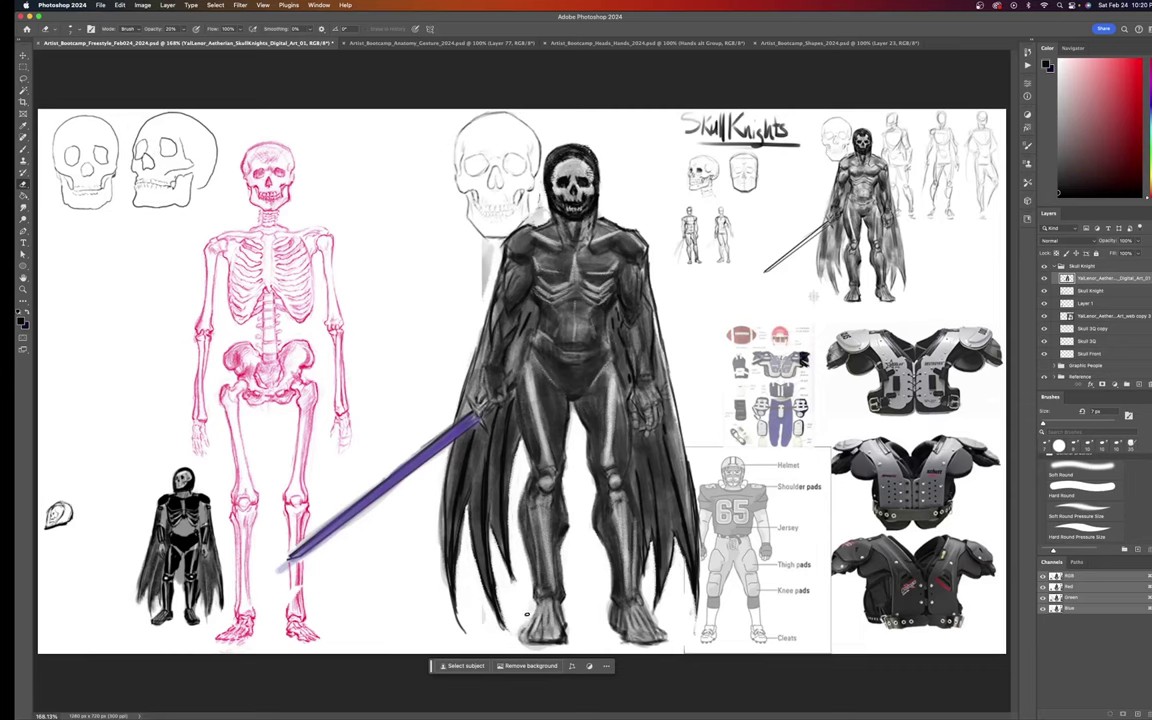
key(bracketright)
key(bracketright)
key(bracketright)
key(bracketright)
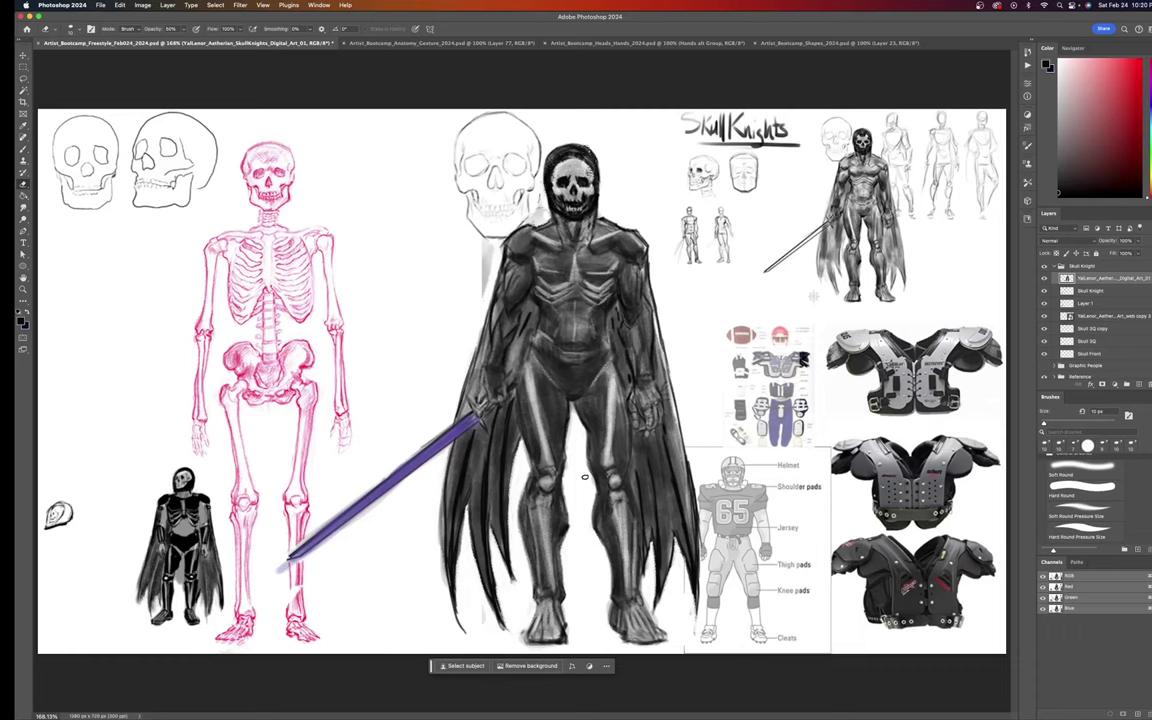
key(period)
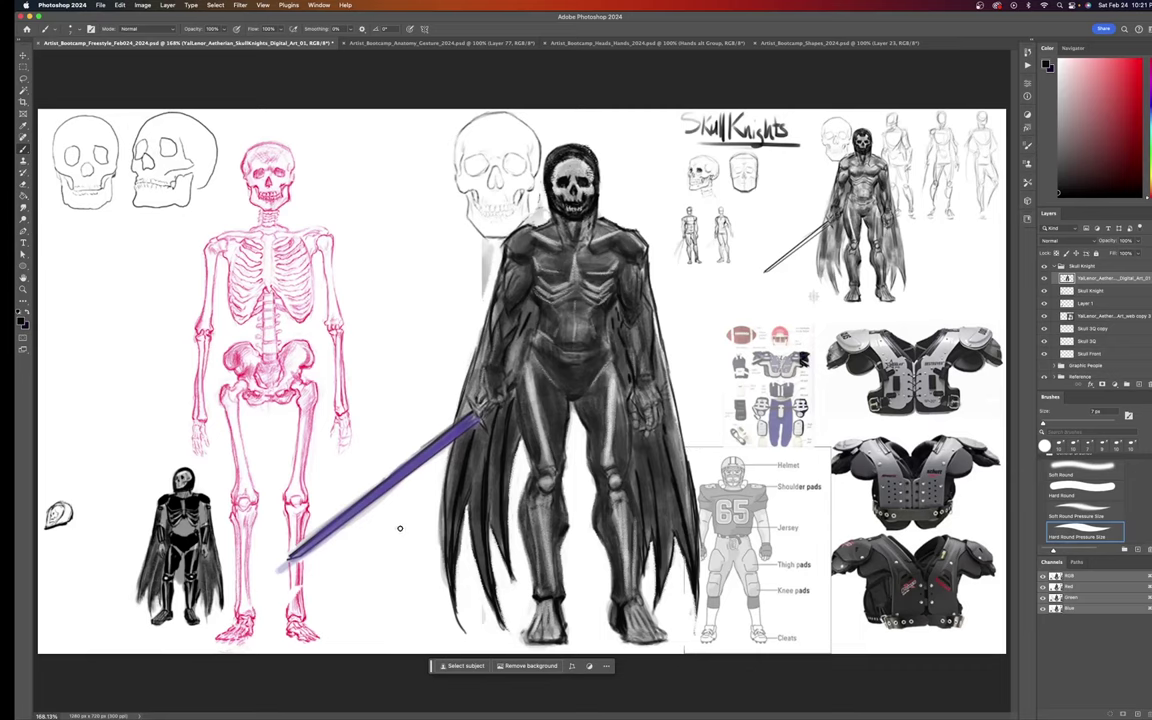
key(e)
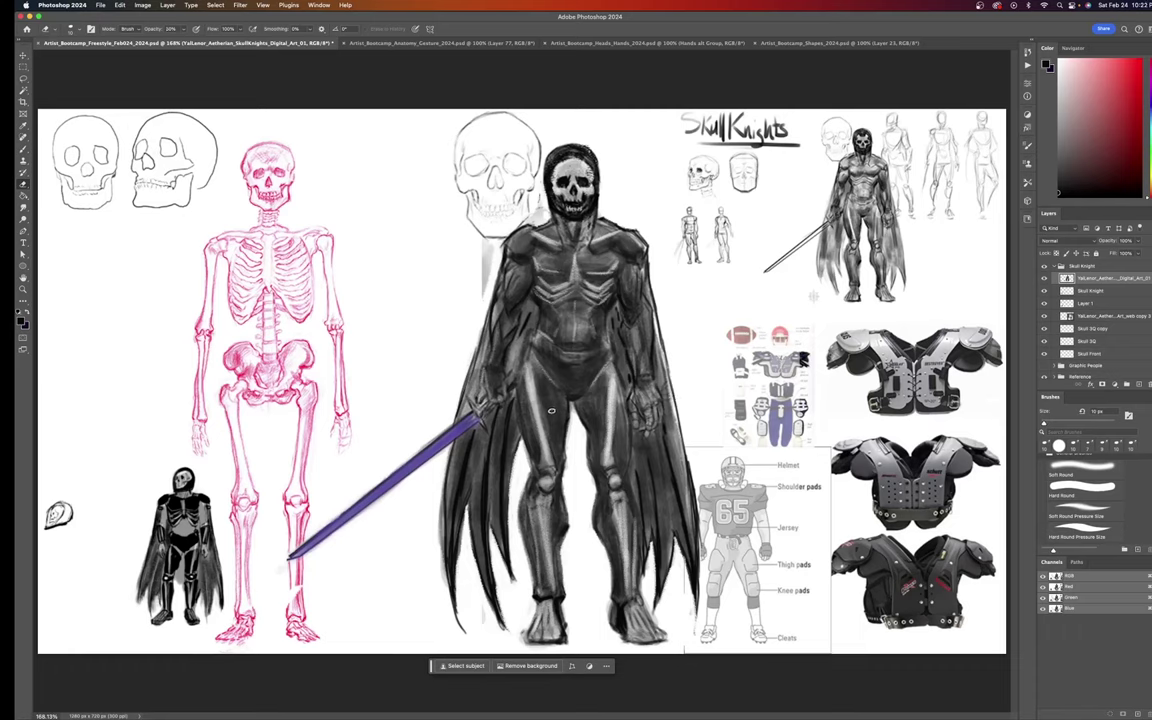
Strengthen the rib highlights with the Eraser at 20% opacity and sharpen the rib and sword-hand details with a fine dark brush
key(2)
key(.)
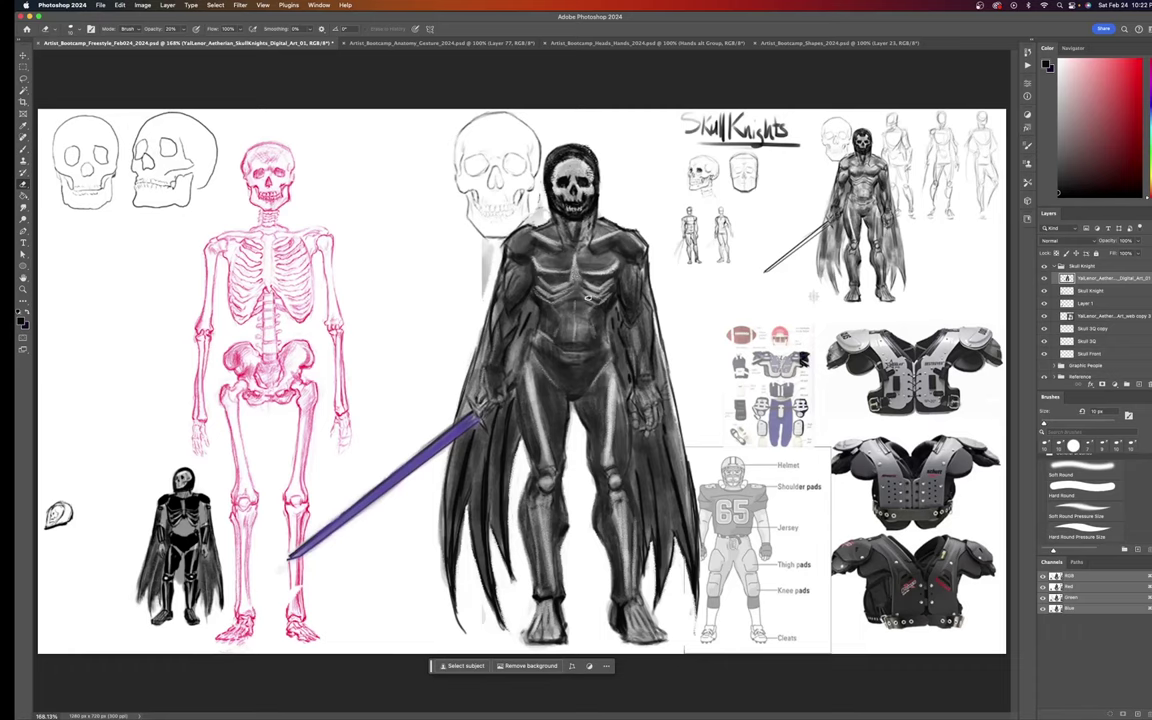
key(period)
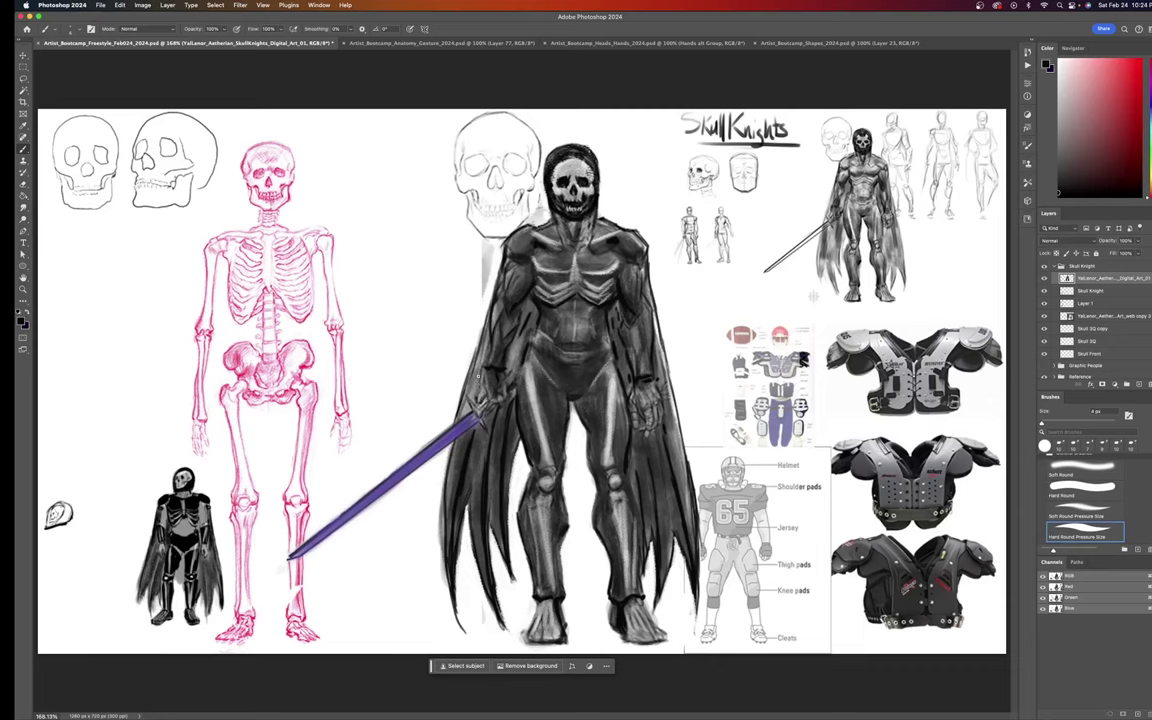
key(p)
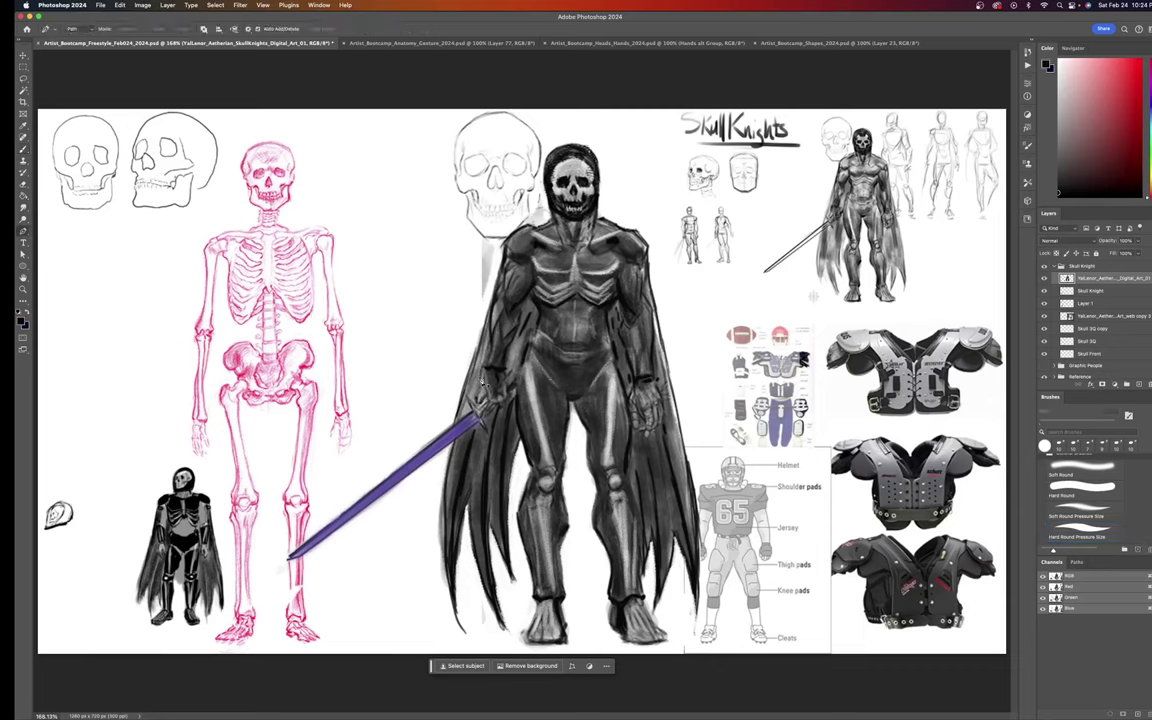
key(b)
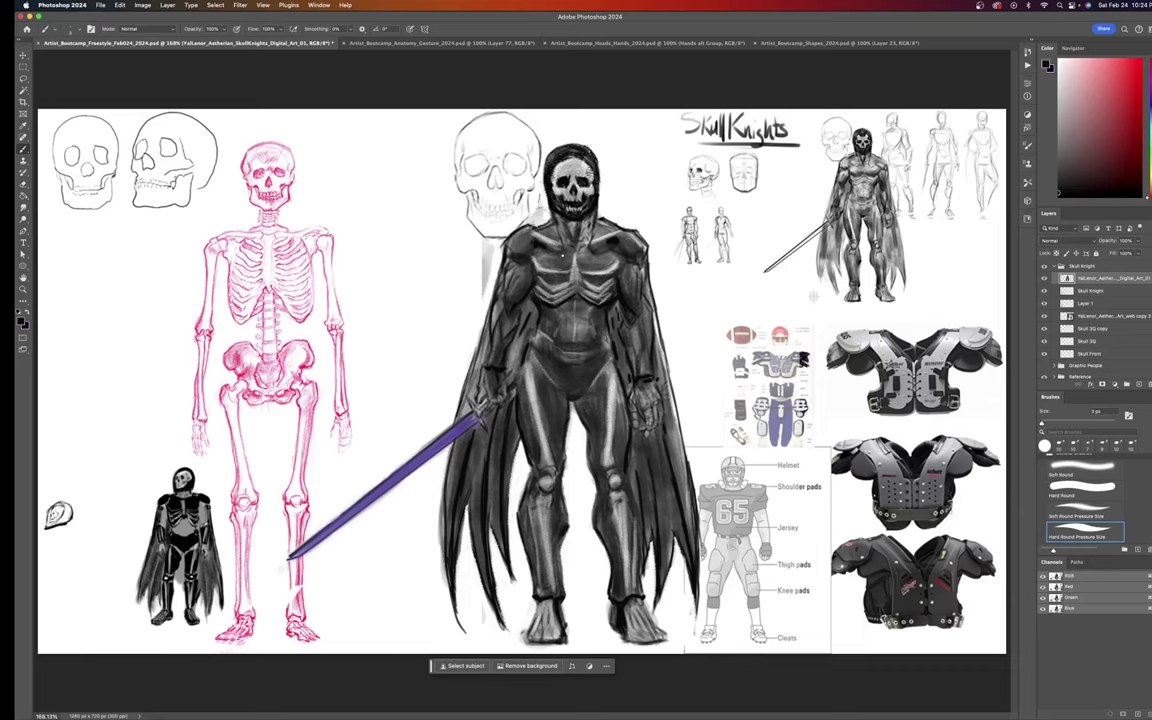
Sample a light grey and brighten the large figure's skull face and jaw with a small brush
key(i)
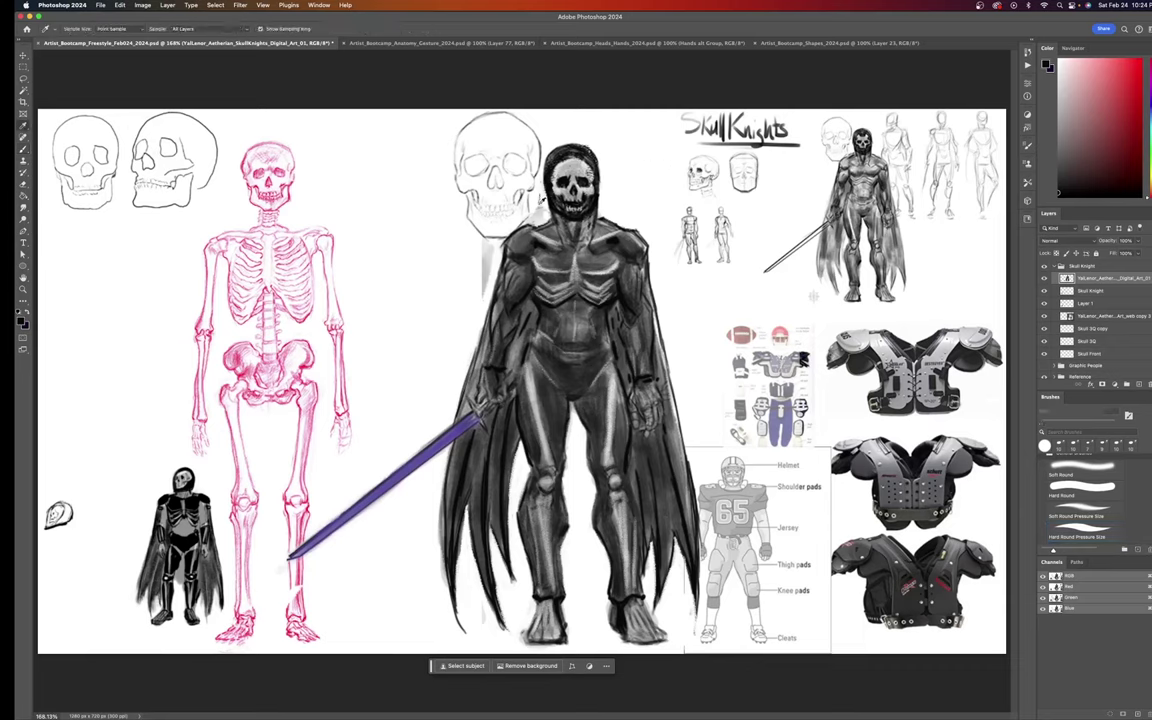
click(575, 146)
click(509, 155)
key(b)
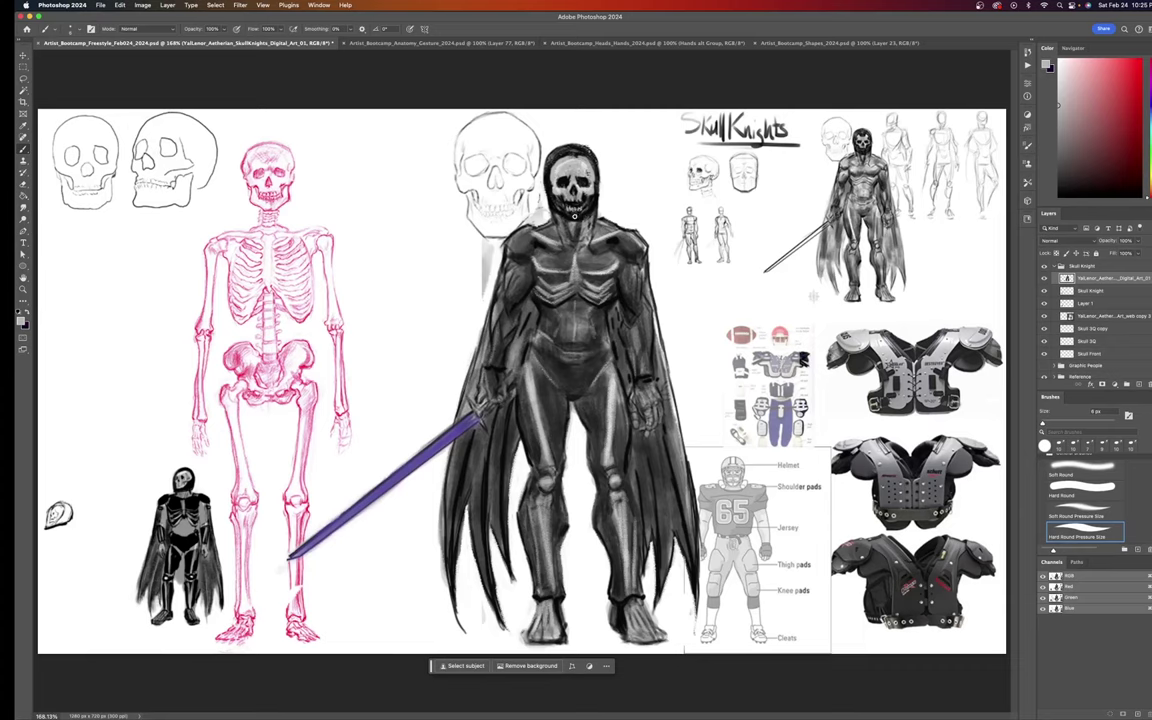
key(i)
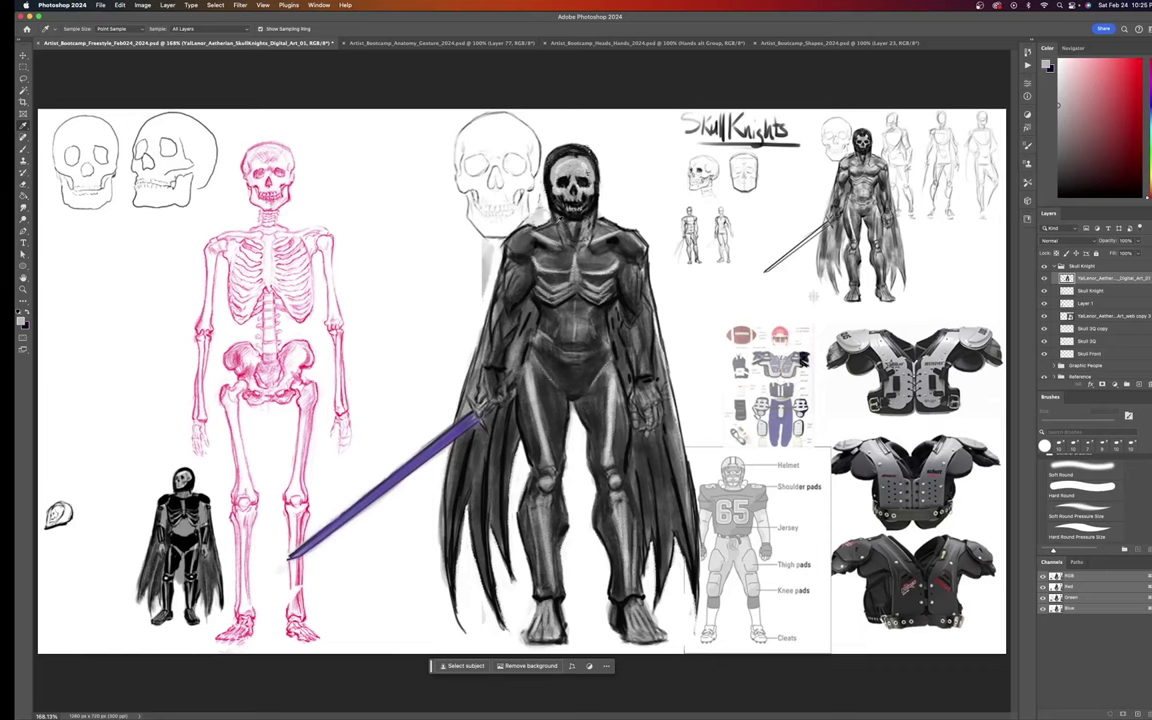
key(b)
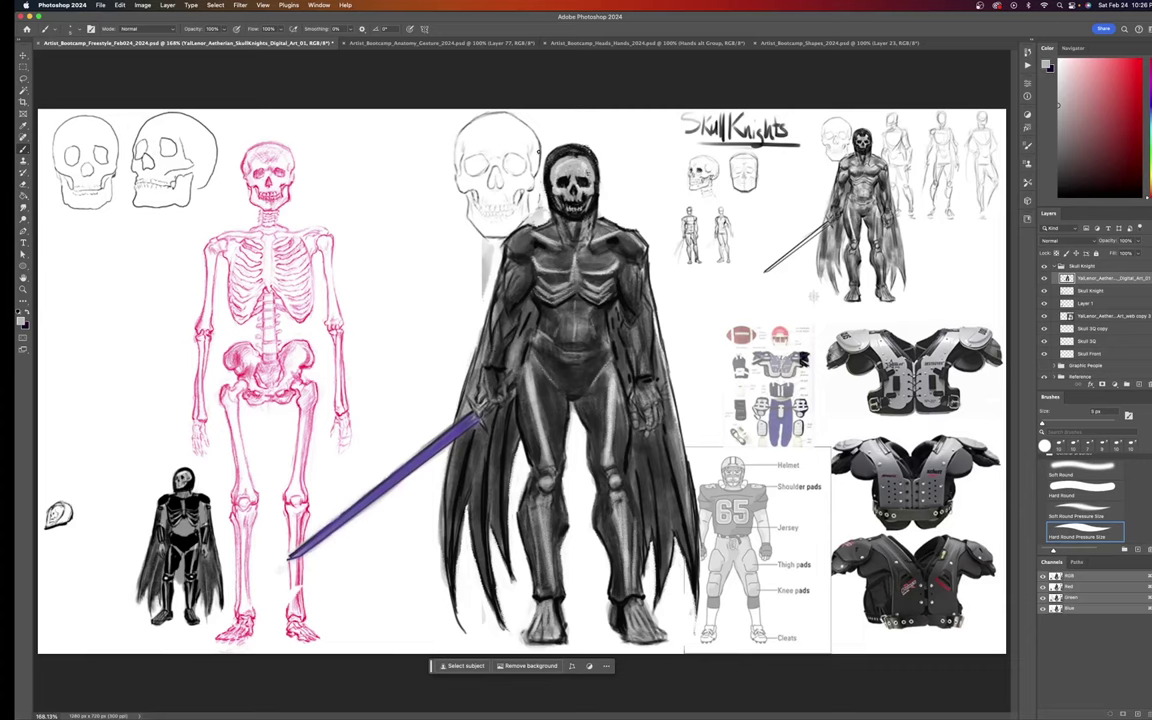
Refine the large figure's skull face and jaw by alternating the Eraser at 20% opacity with a sampled dark grey 5 px brush
key(e)
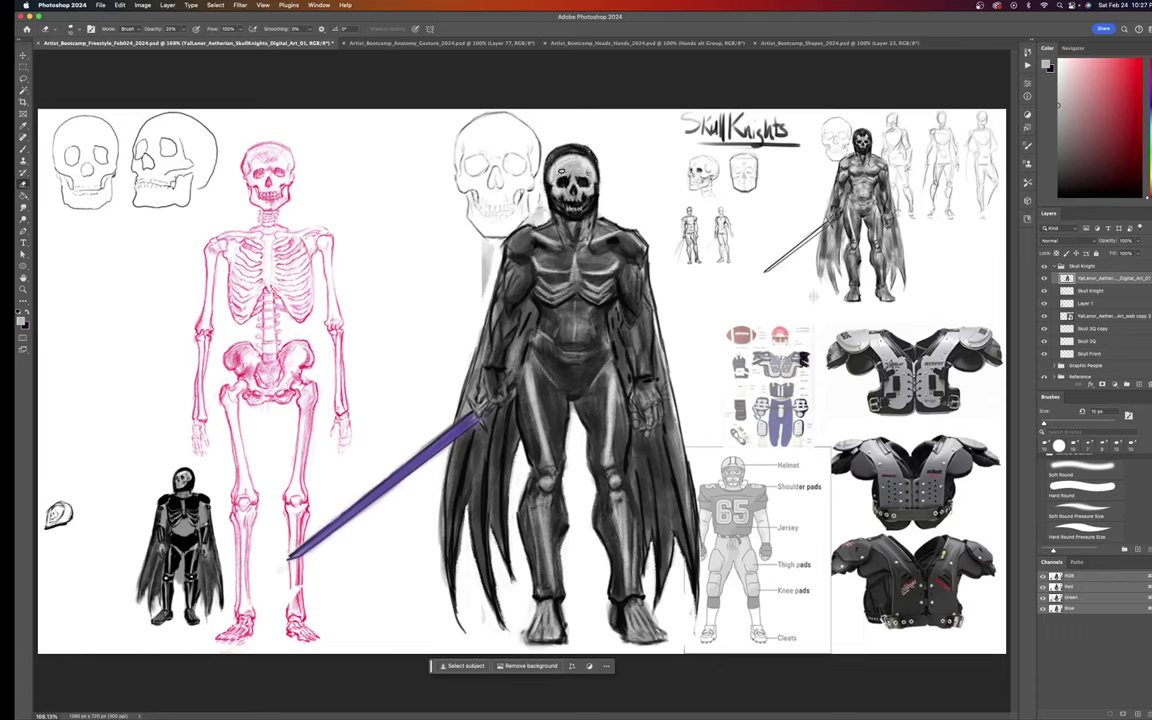
key(i)
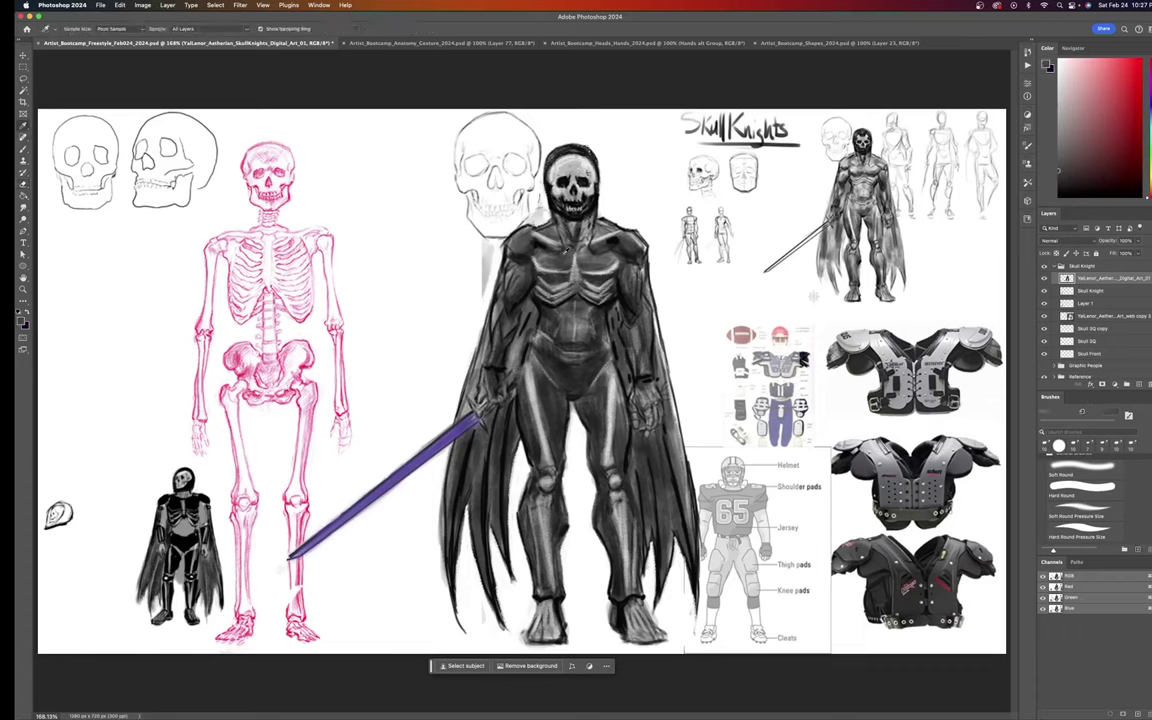
key(b)
key(bracketleft)
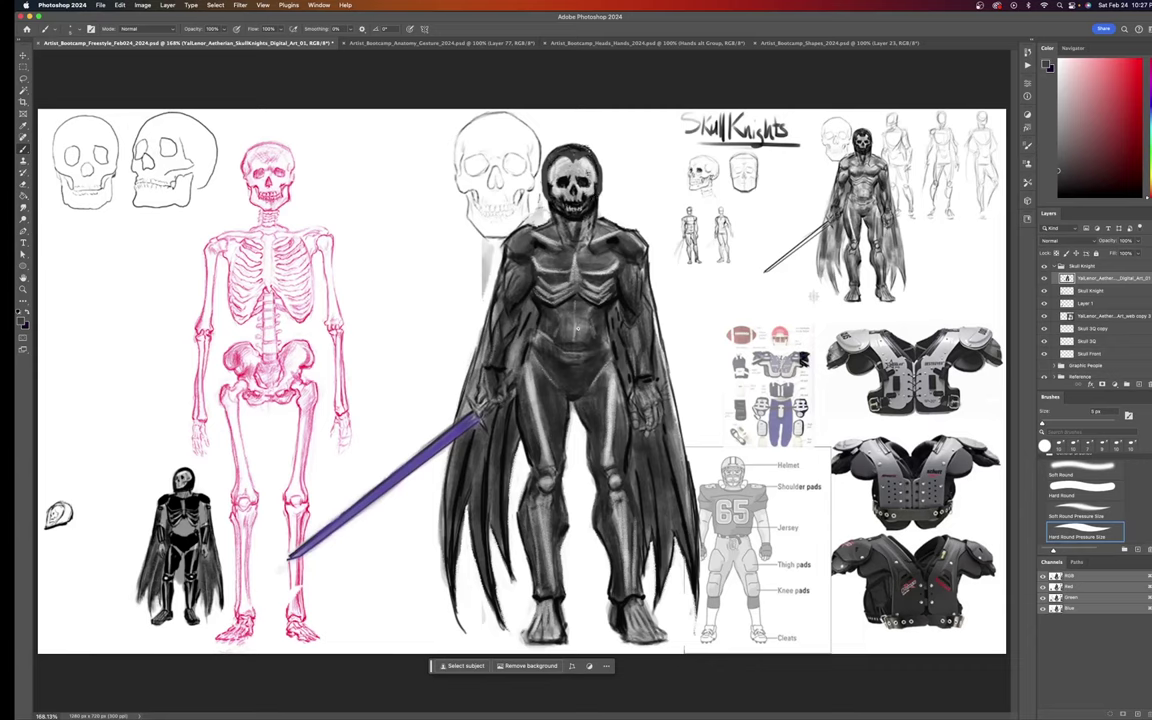
key(e)
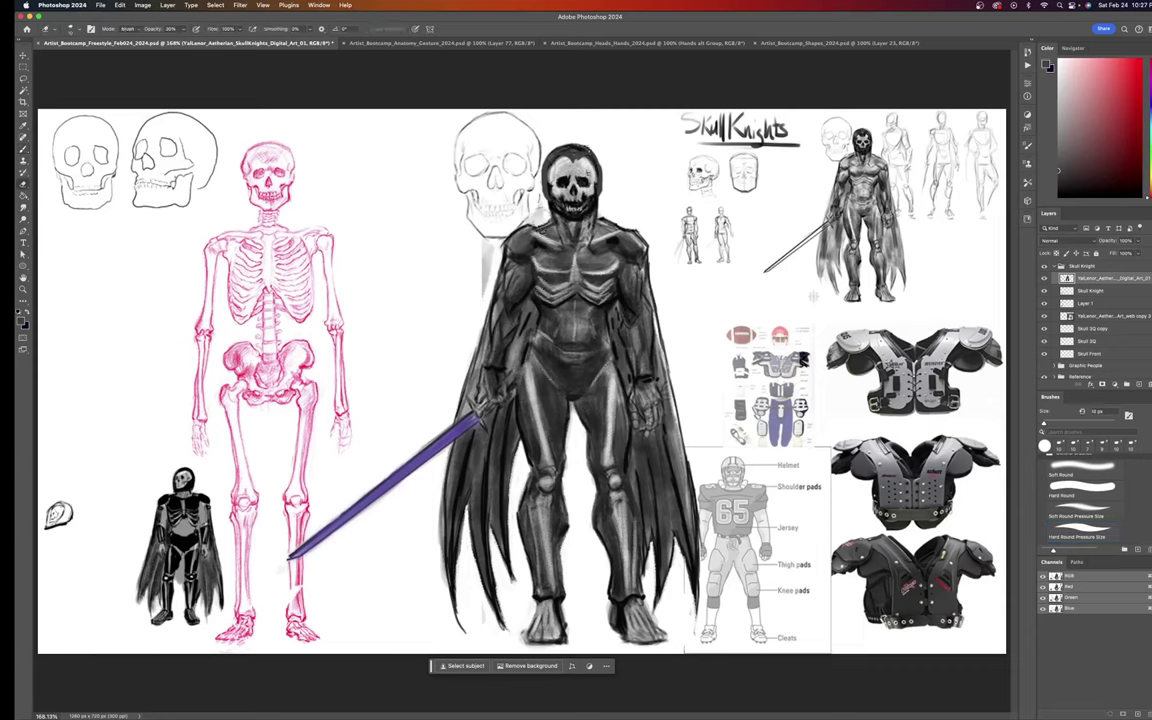
key(bracketleft)
key(bracketleft)
drag(493, 182, 494, 189)
key(period)
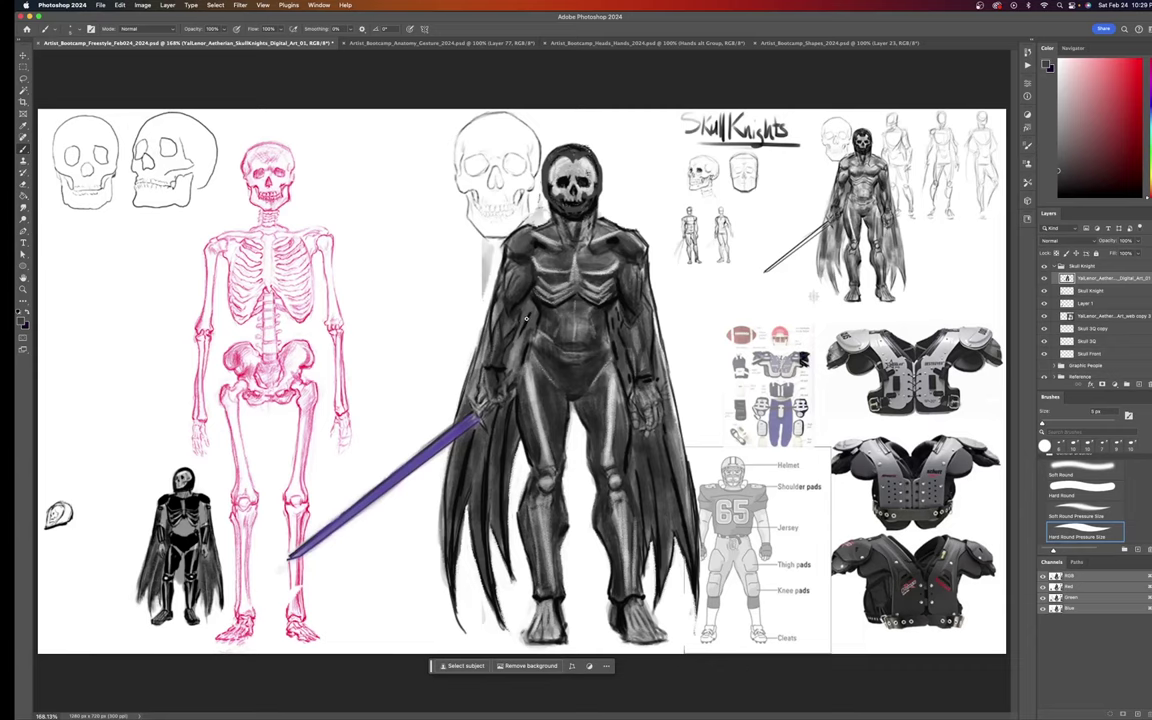
Fill the inner cape areas beside the large figure's arms and legs with dark grey using a 10 px brush
key(bracketright)
key(bracketright)
key(bracketright)
key(bracketright)
key(bracketright)
key(bracketleft)
key(bracketleft)
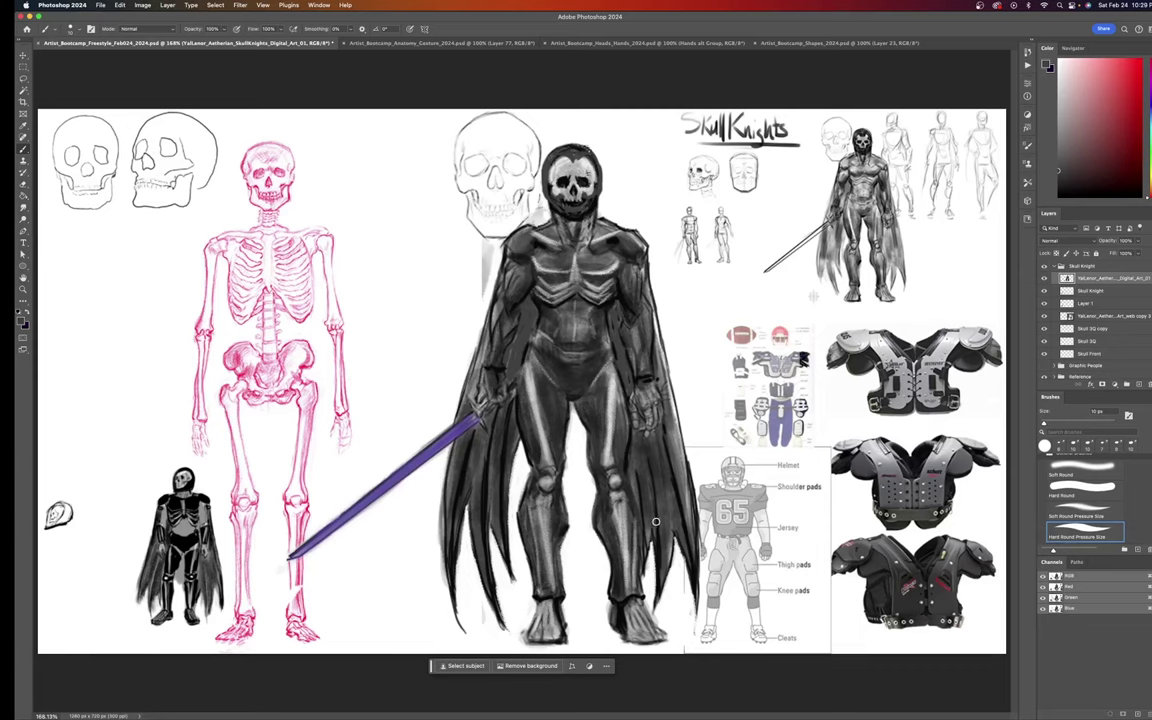
Paint lighter purple highlights along the sword blade with a 4 px brush
key(x)
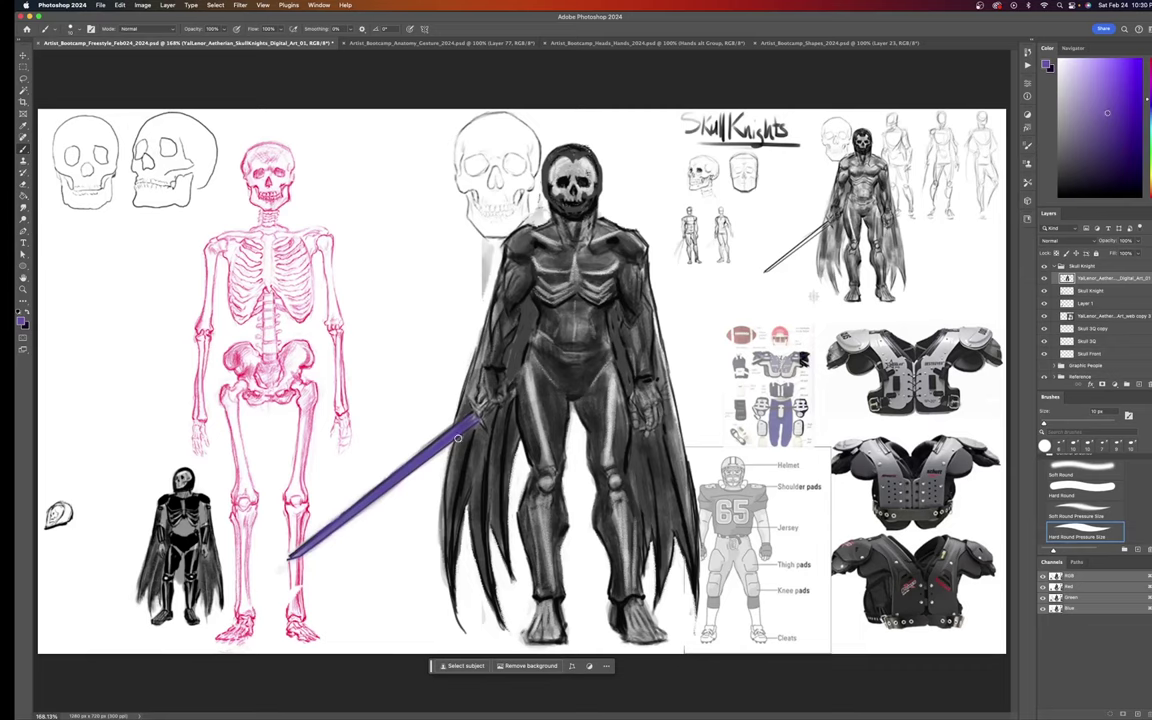
key(bracketleft)
click(1122, 66)
click(1123, 77)
click(1088, 79)
click(1089, 95)
click(1090, 97)
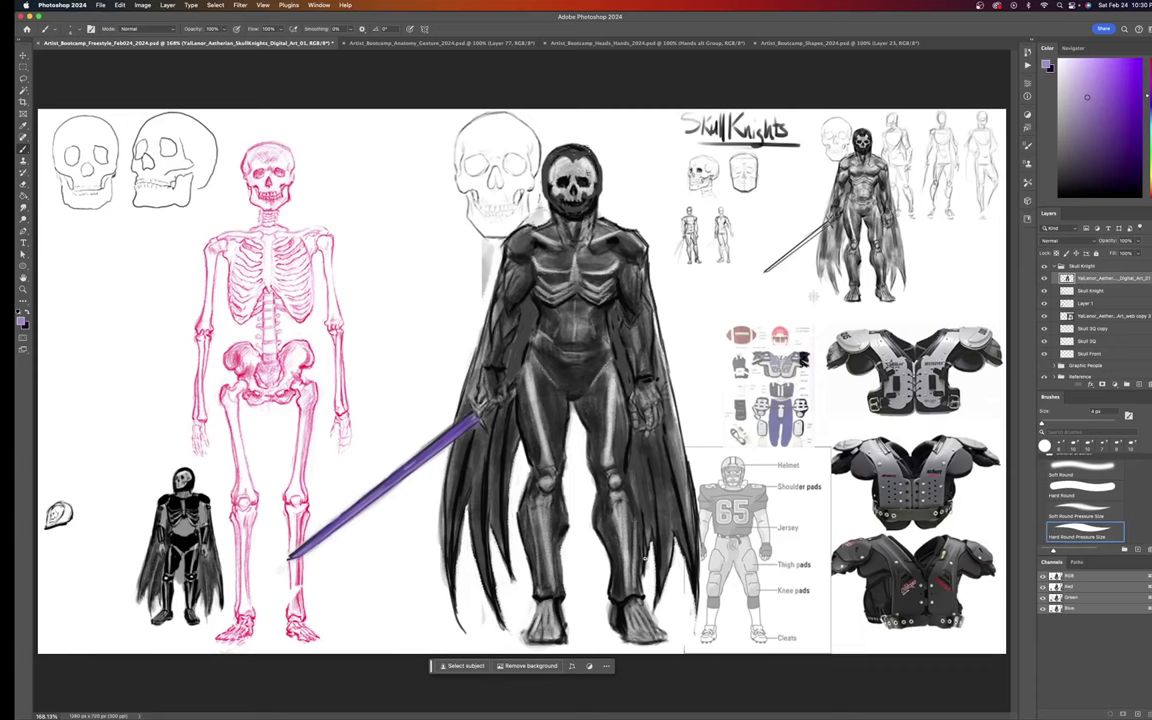
Sample black and dark grey from the figure and define the feet and toes with a 4 px brush
key(i)
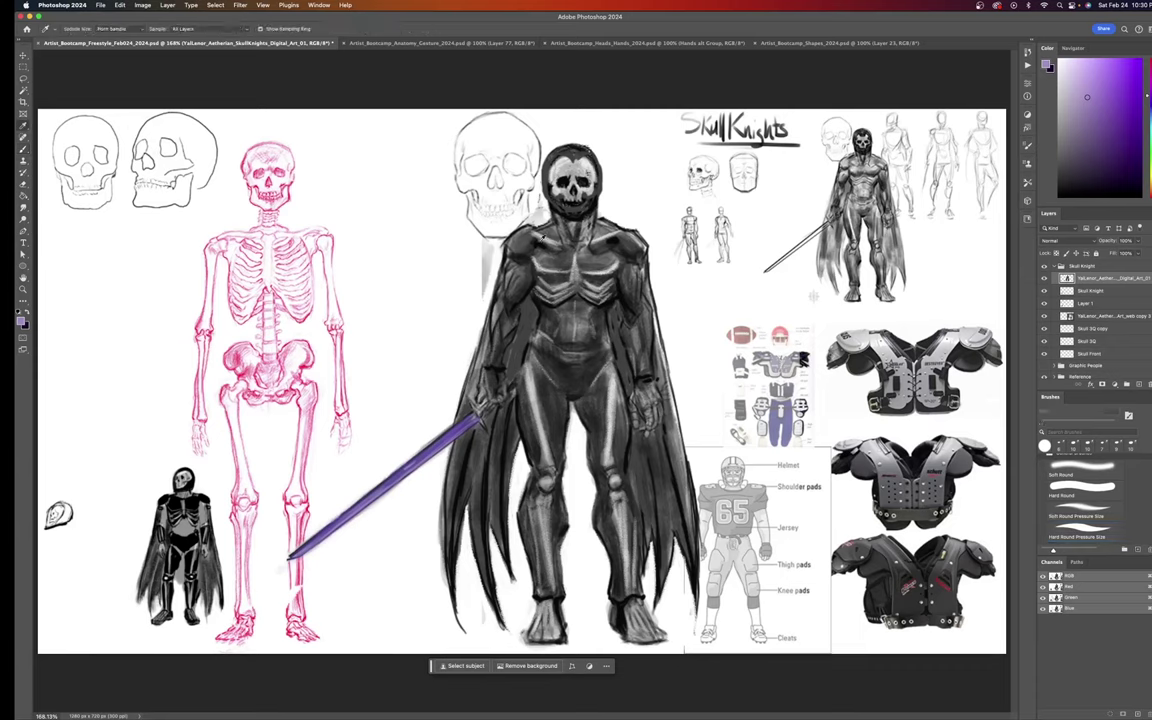
click(488, 215)
key(b)
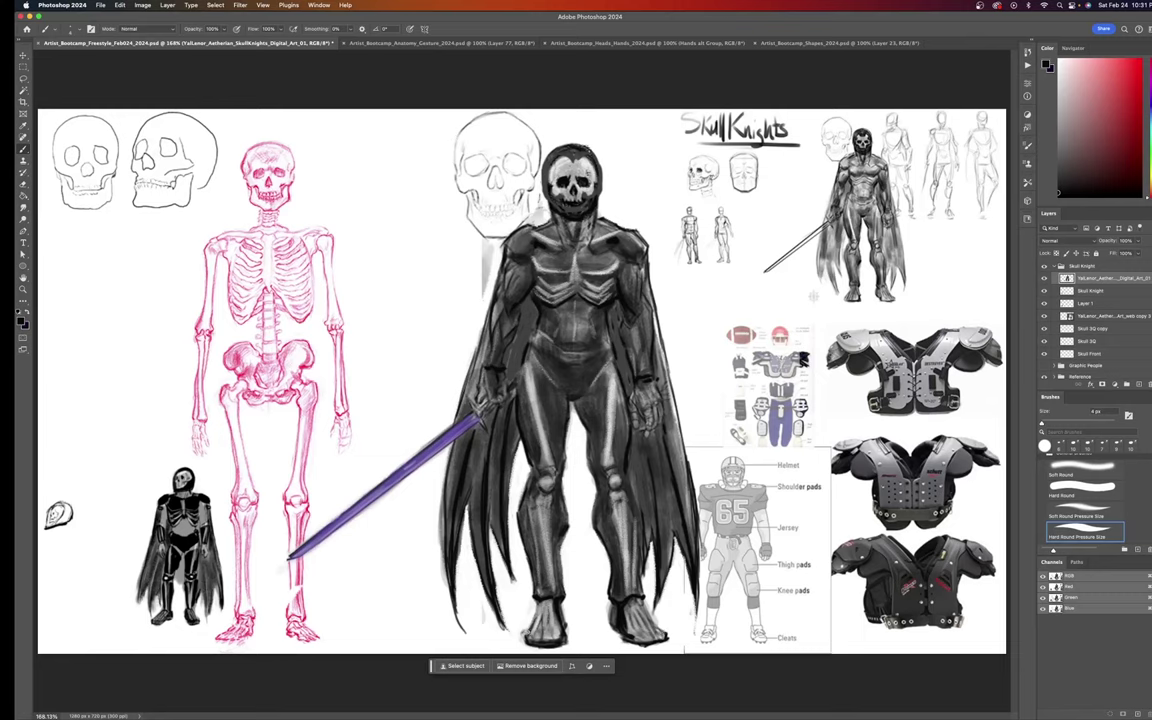
drag(476, 575, 479, 556)
key(i)
click(492, 360)
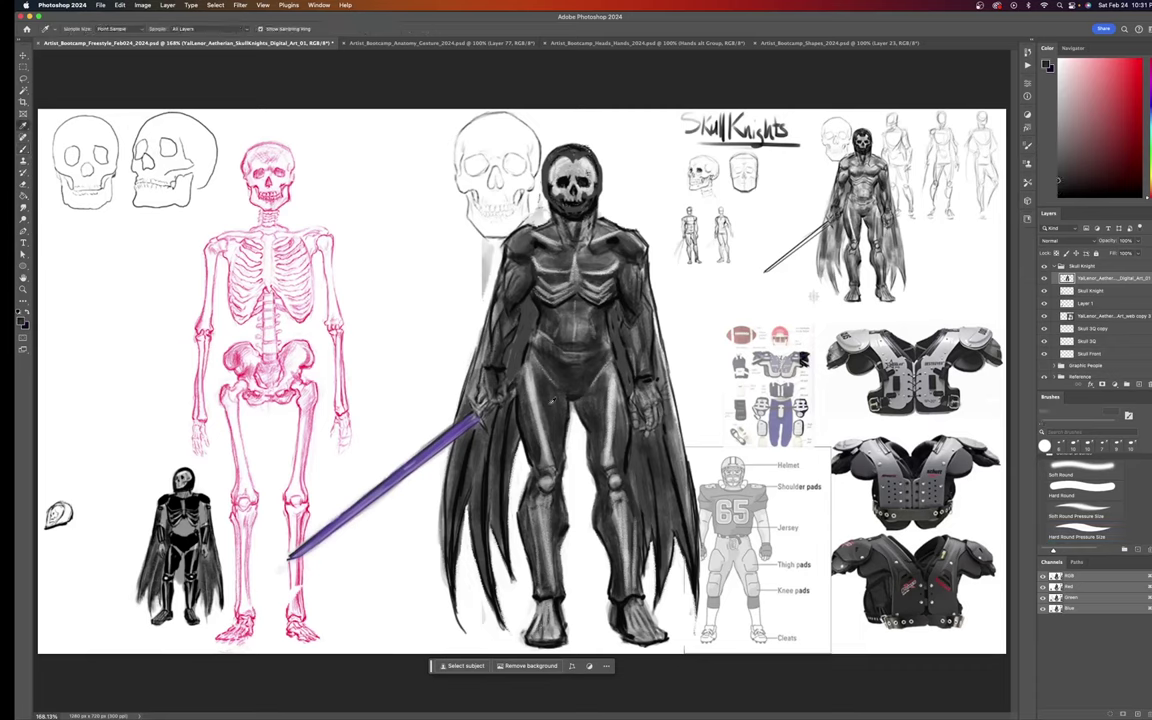
key(b)
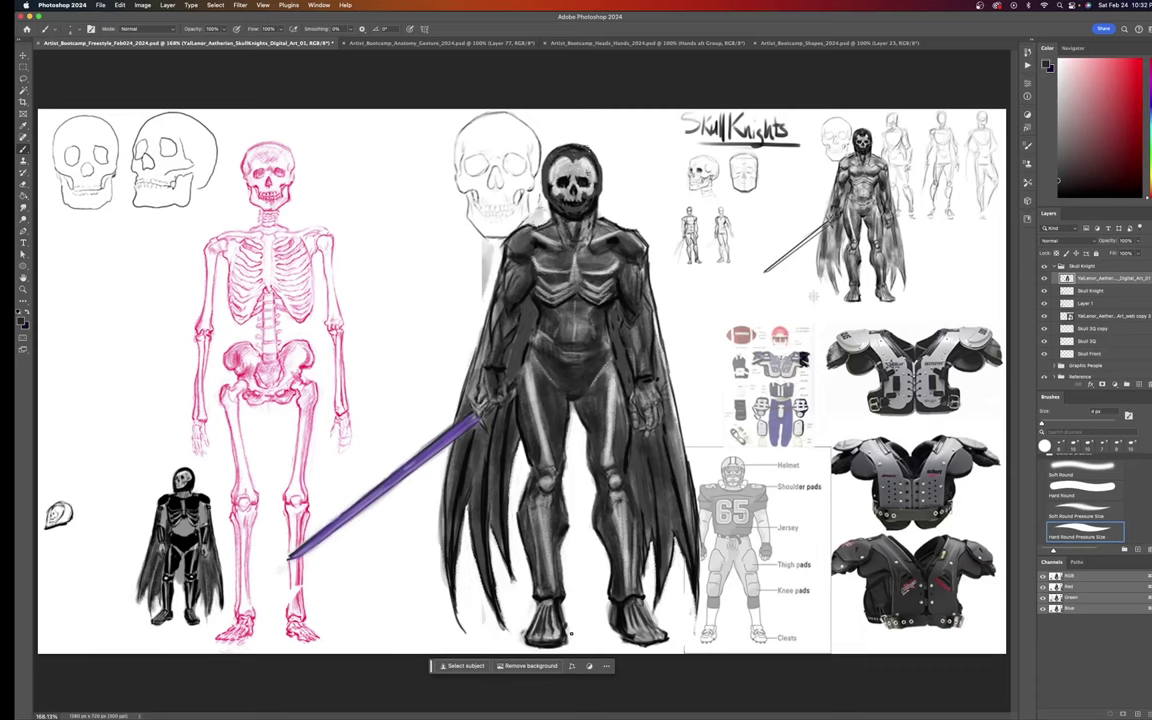
Sample a light grey and brighten the large figure's ribs, hand bones and toes with a 5 px brush
key(i)
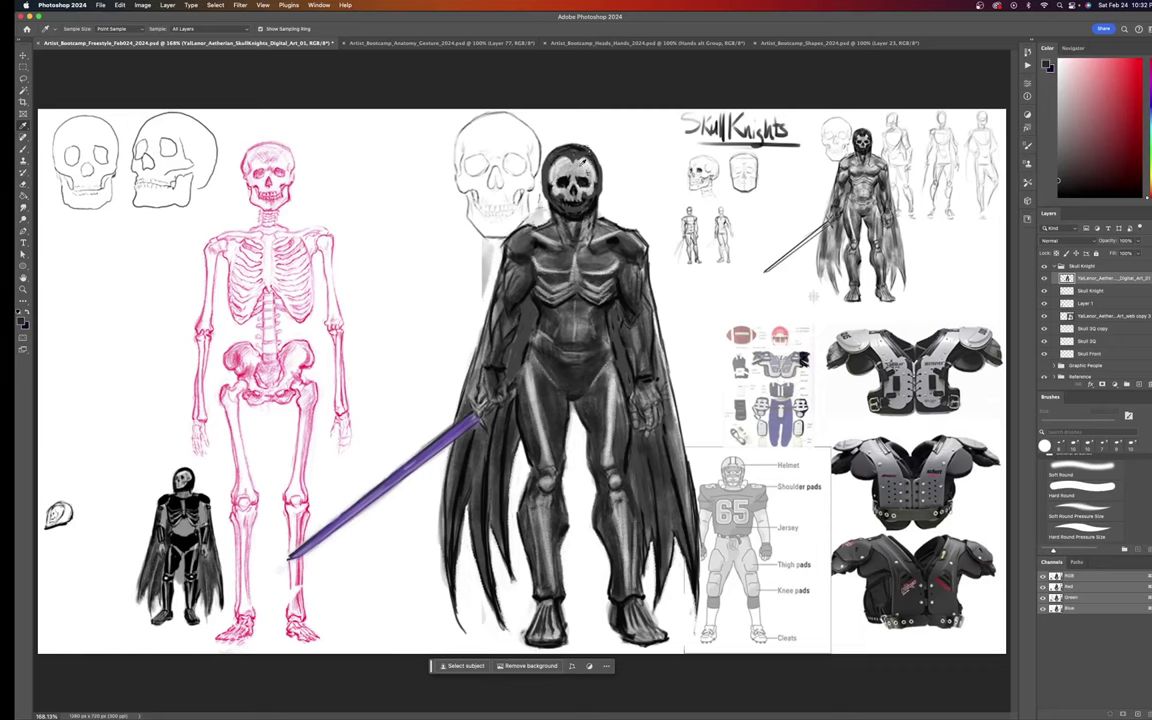
click(593, 285)
key(b)
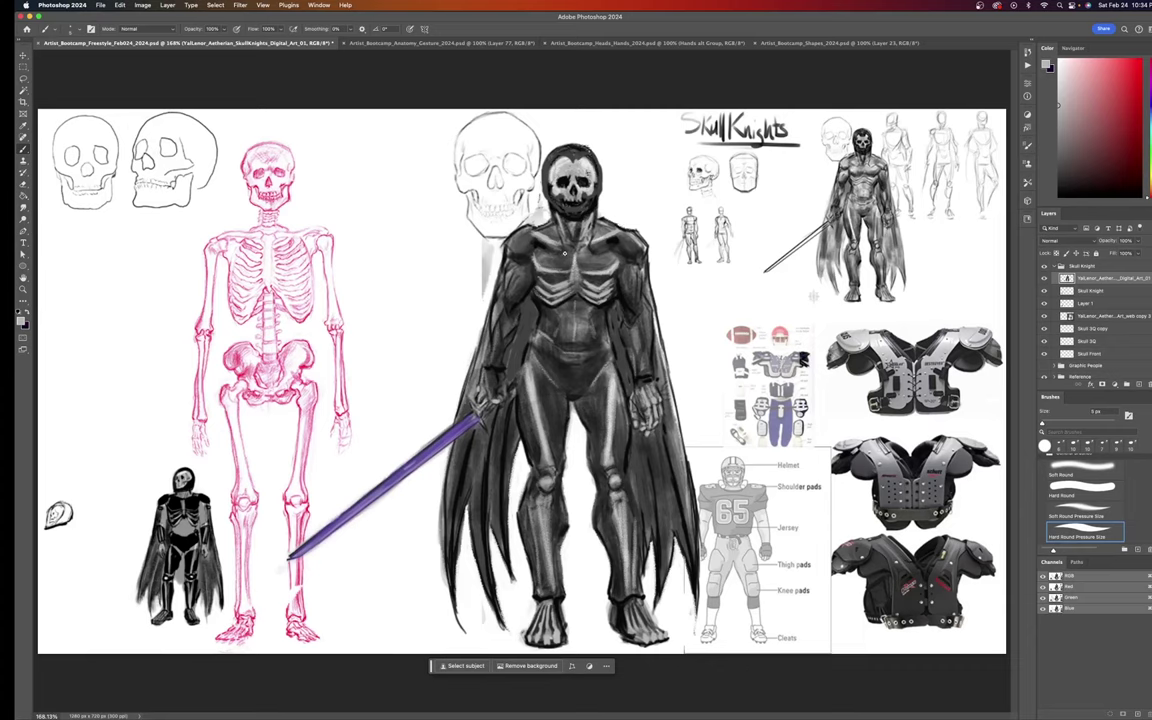
Sample a near-black and thicken the hood around the skull while darkening the jaw and teeth gaps
key(i)
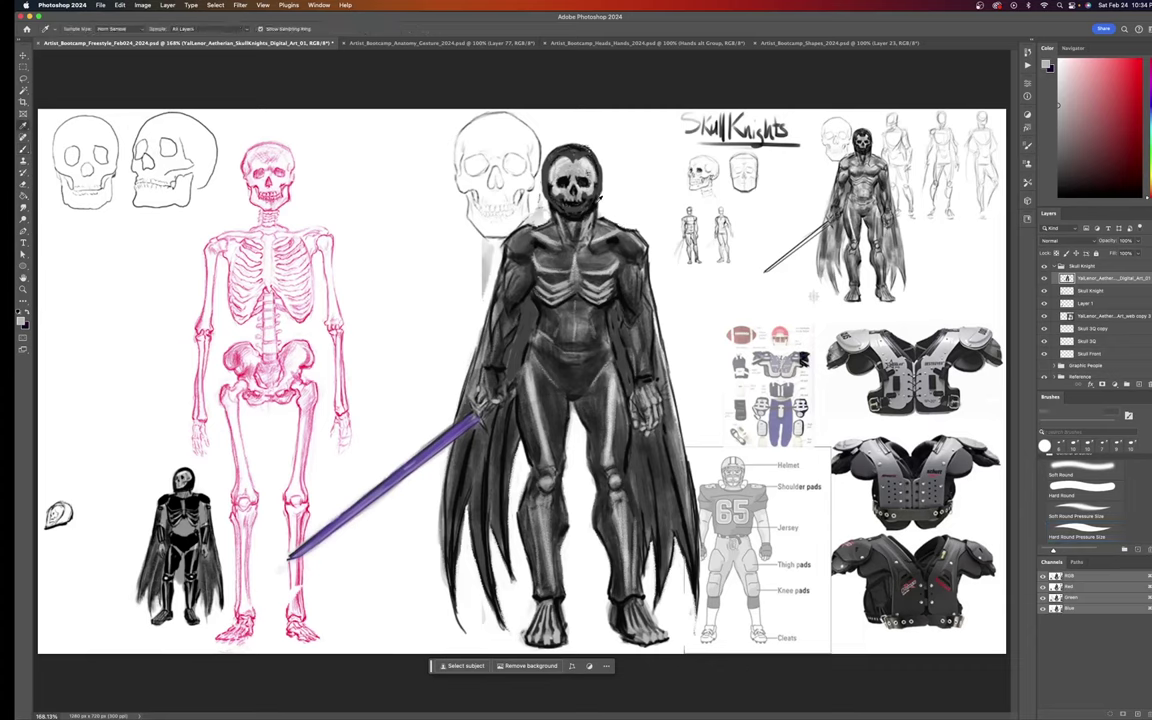
click(577, 215)
key(b)
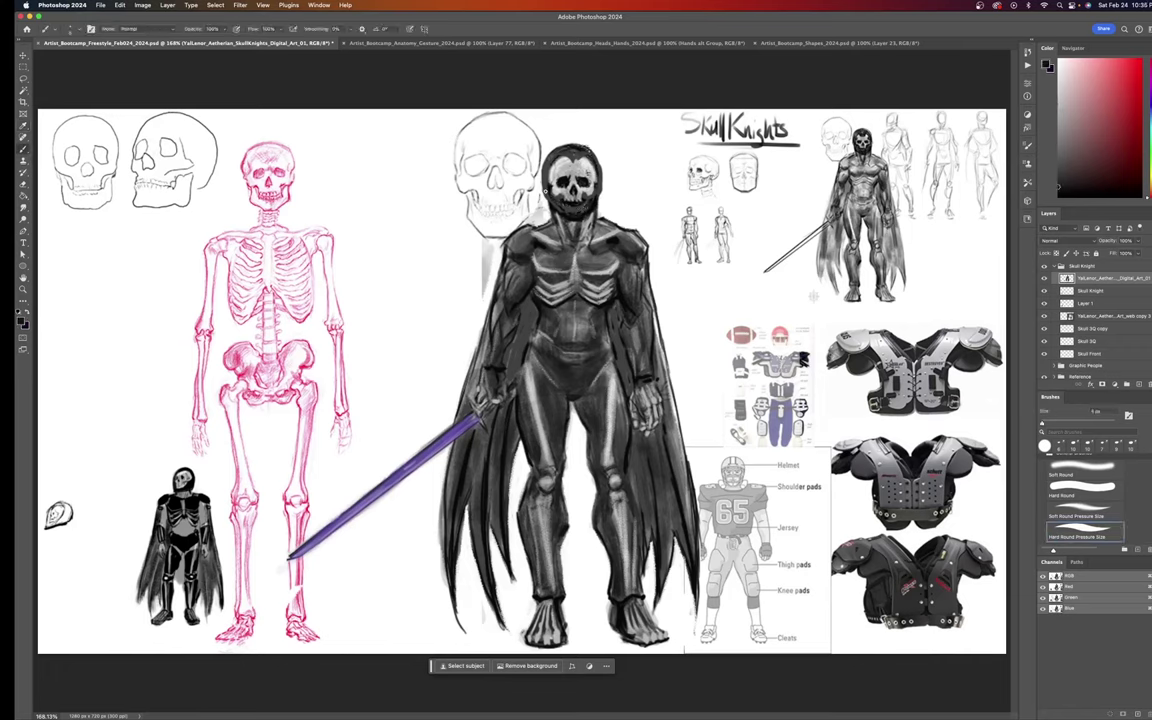
key(bracketright)
key(bracketright)
key(bracketright)
key(bracketright)
key(i)
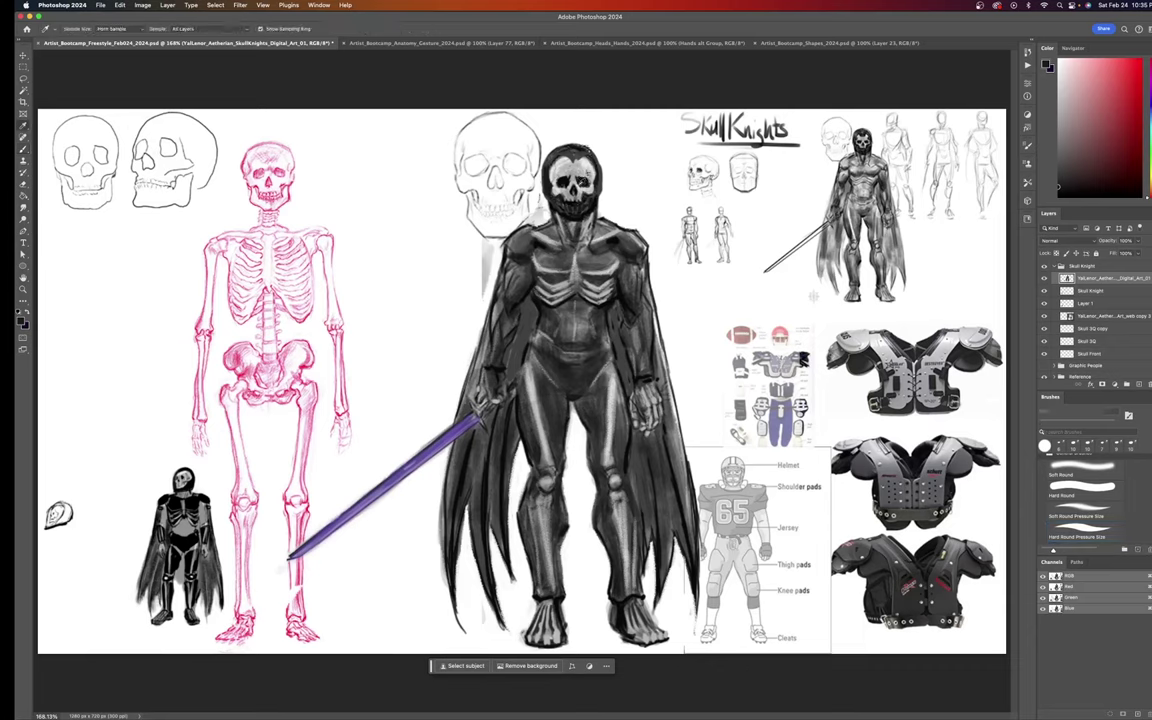
Sample progressively lighter greys and build up highlights on the large figure's skull face with a 5 px brush
click(510, 150)
key(b)
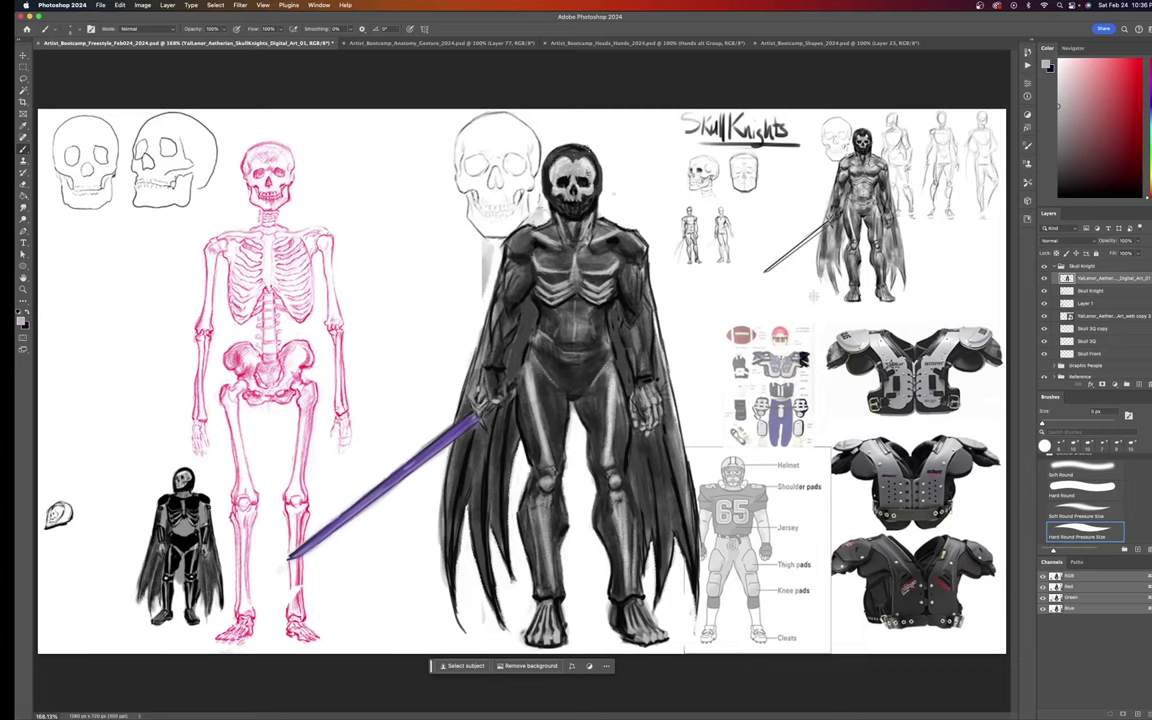
key(i)
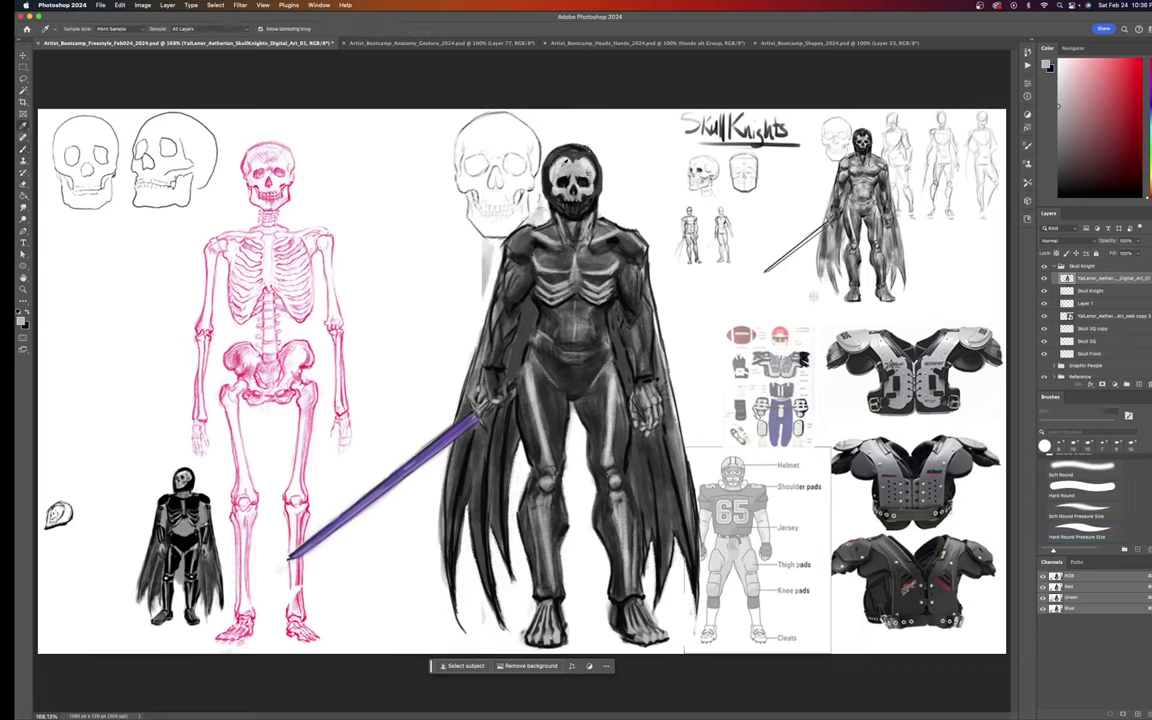
click(506, 144)
key(b)
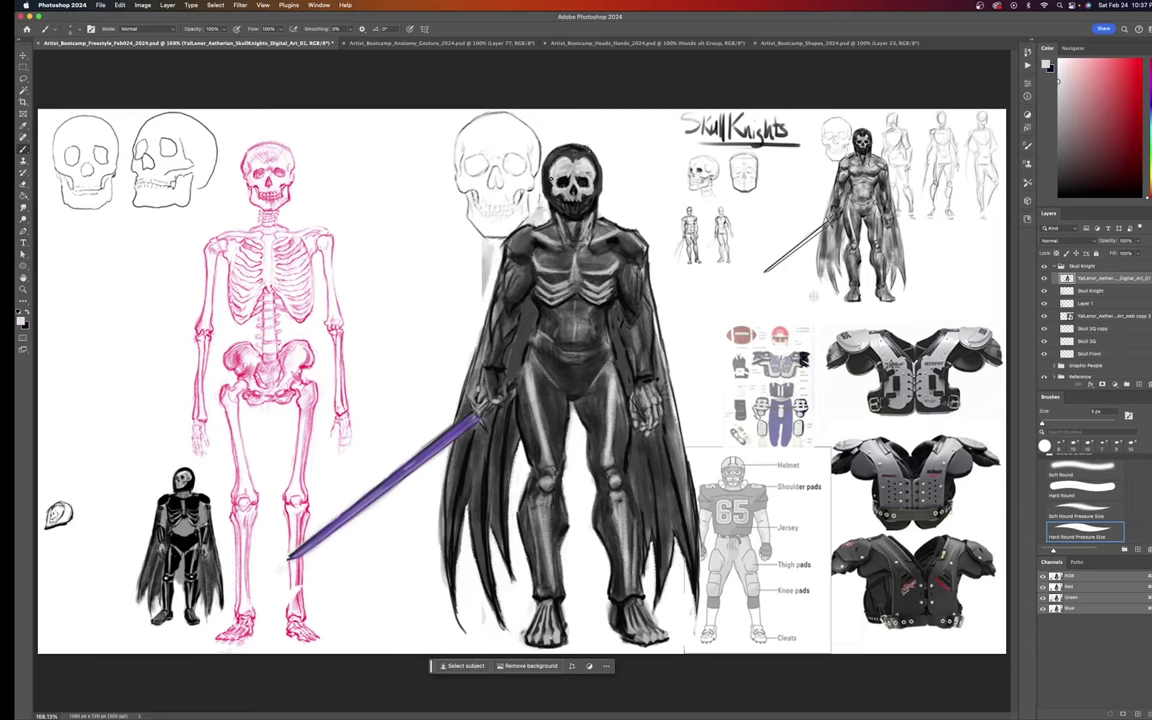
Sample a near-black and sharpen the hood edge and skull contours with a 5 px brush
key(i)
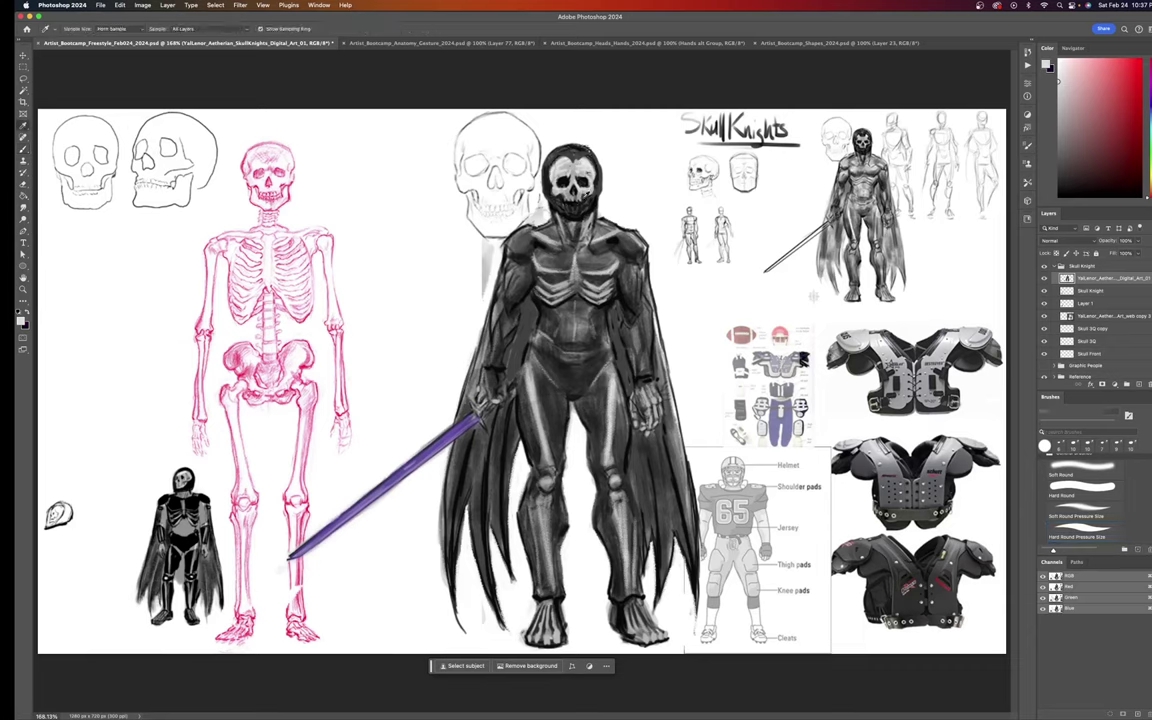
click(525, 178)
key(b)
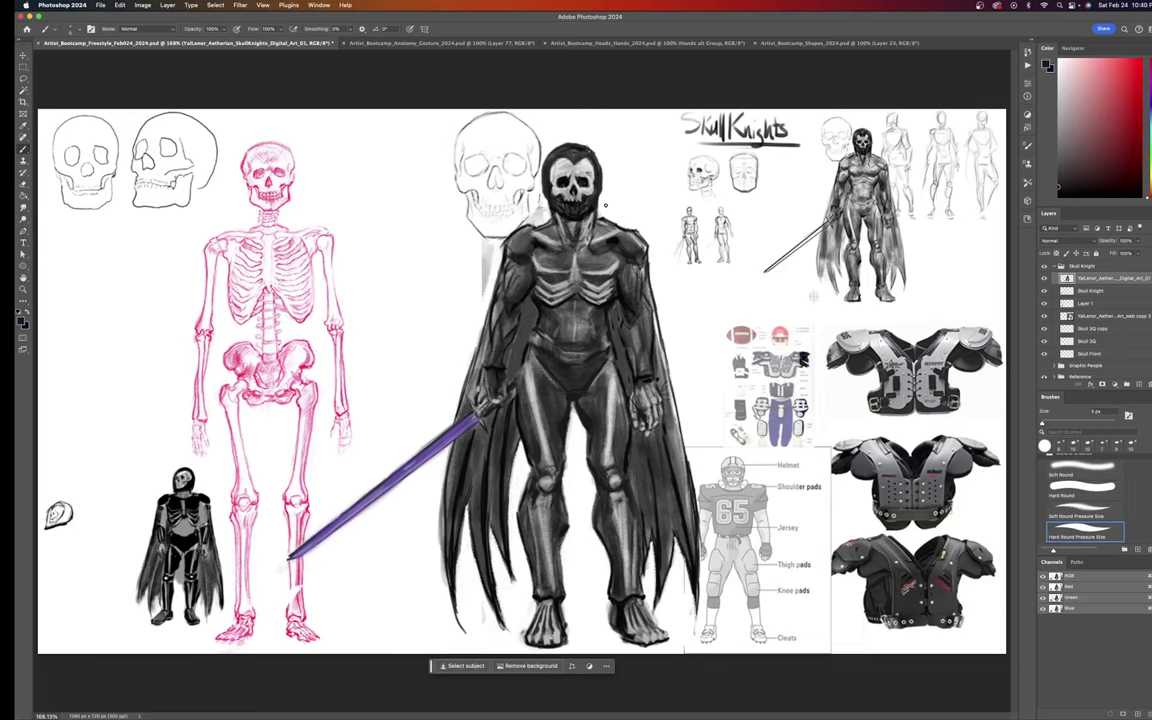
Shade the large figure's skull with sampled mid and light greys, reducing the brush to 3 px for fine highlights
key(i)
click(506, 157)
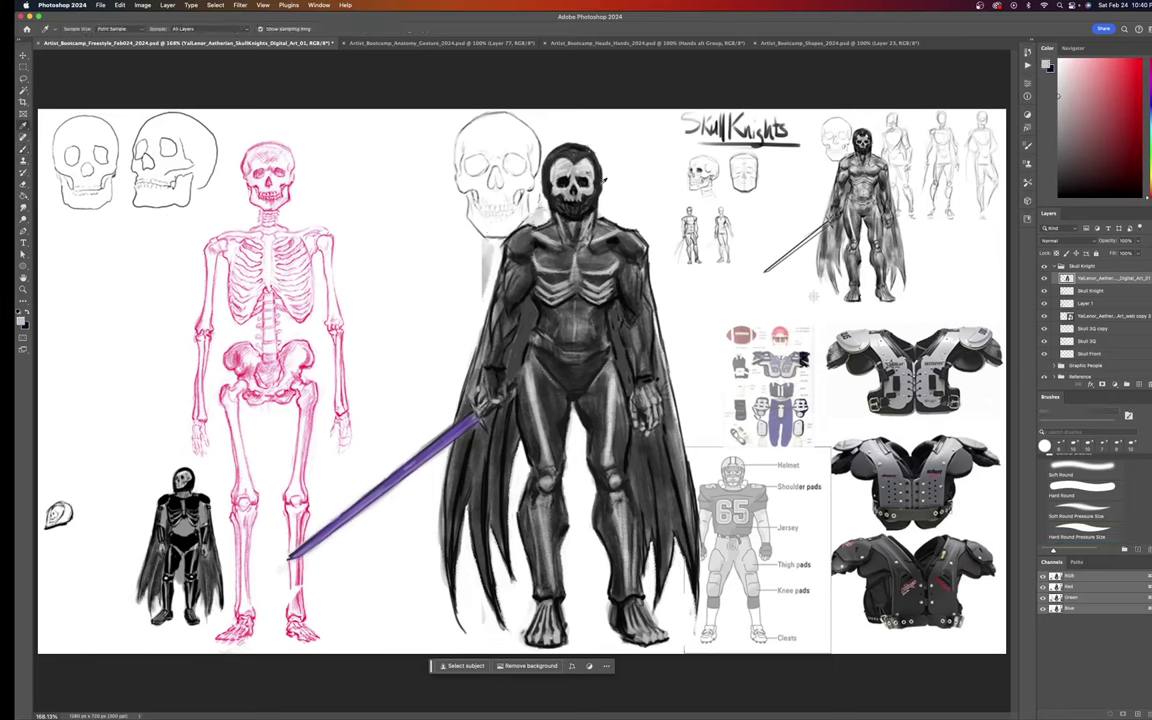
click(512, 176)
key(b)
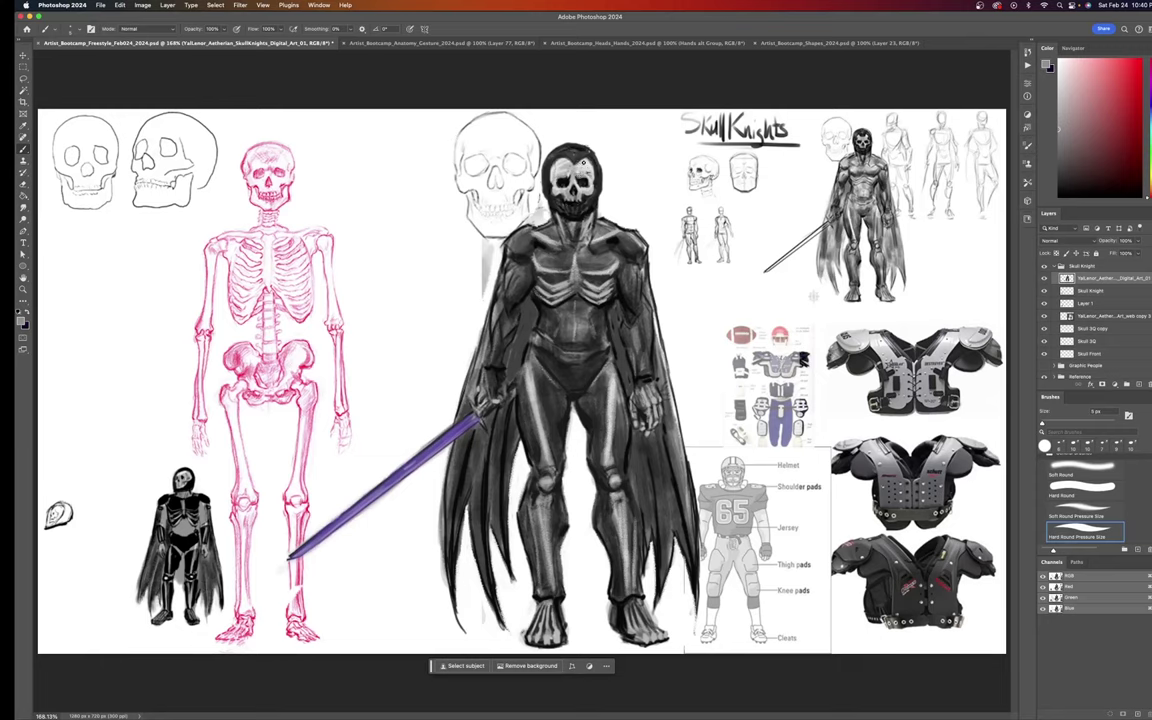
key(i)
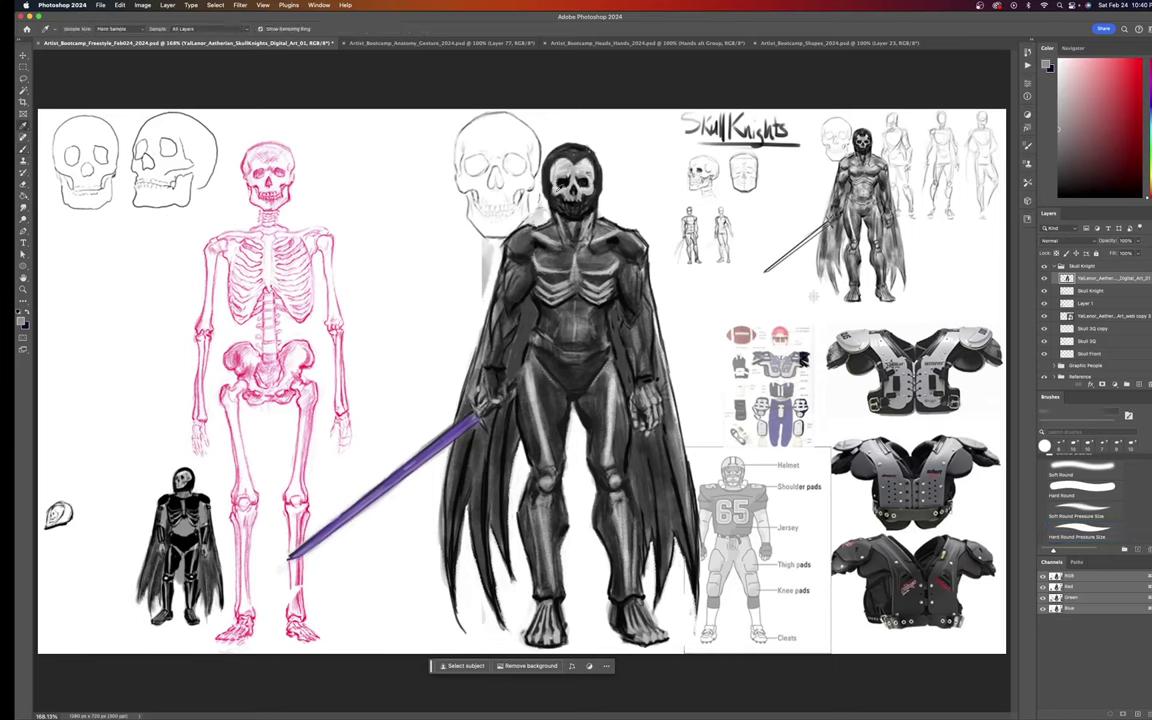
click(505, 168)
key(b)
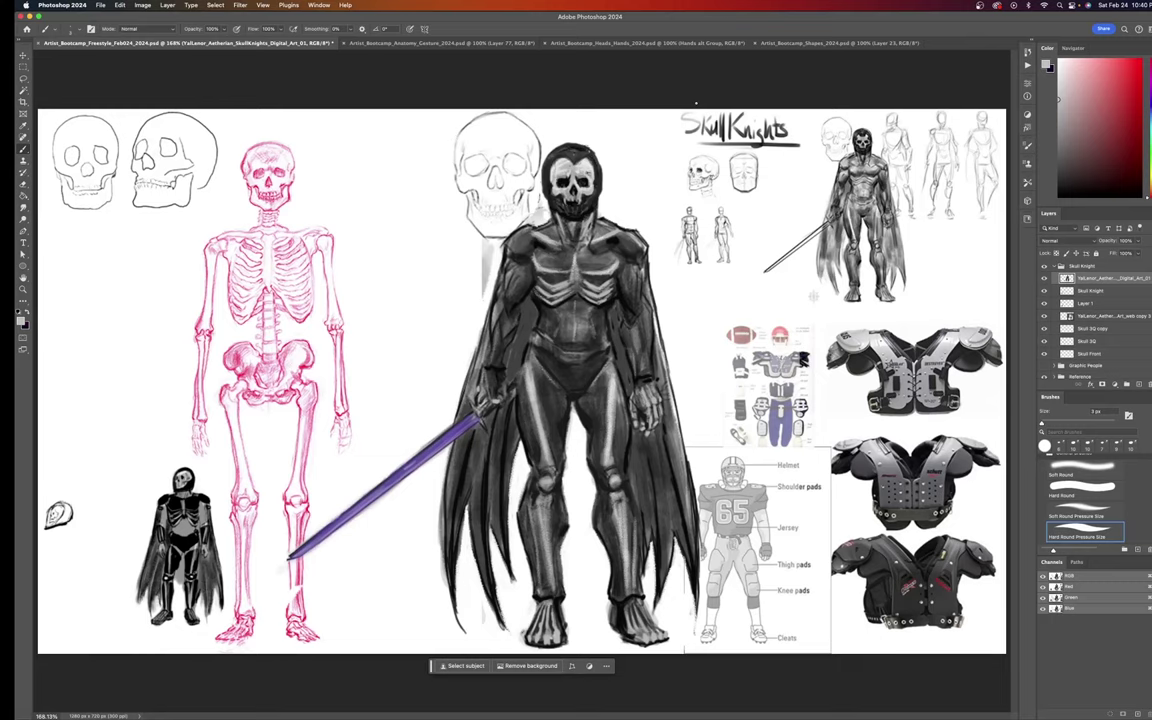
Undo the last four strokes, then sample a dark grey and redefine the skull's dark details with a 3 px brush
key(super+z)
key(super+z)
key(super+z)
key(super+z)
key(i)
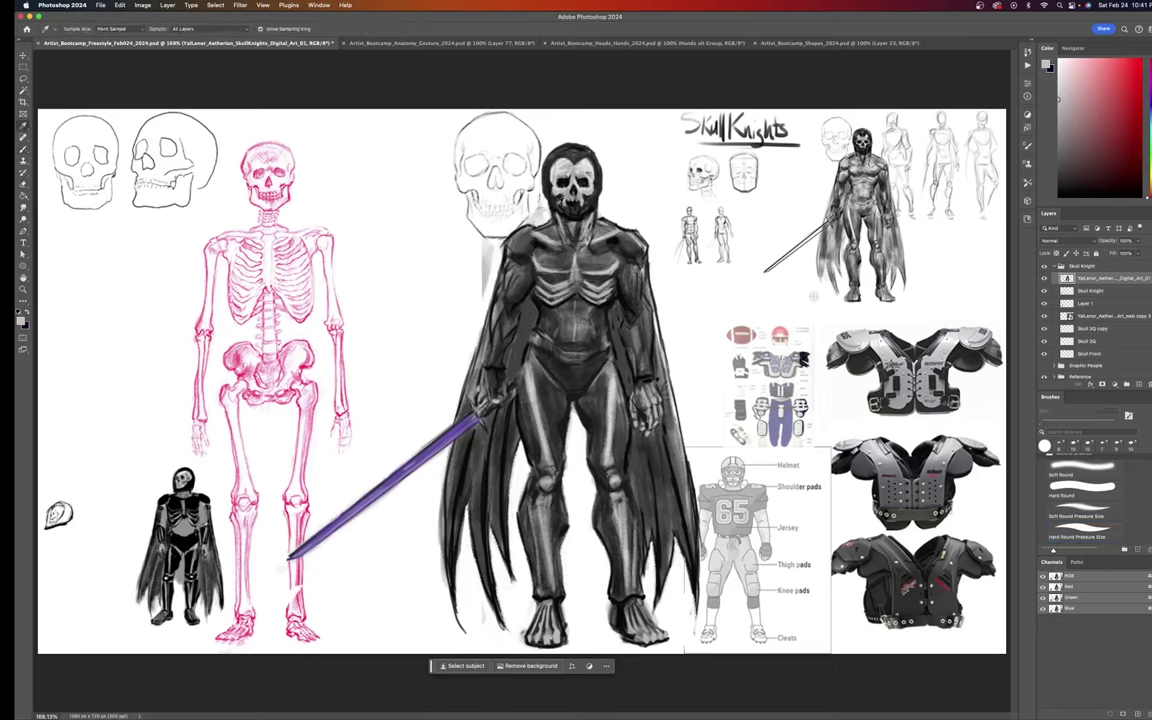
click(503, 181)
key(b)
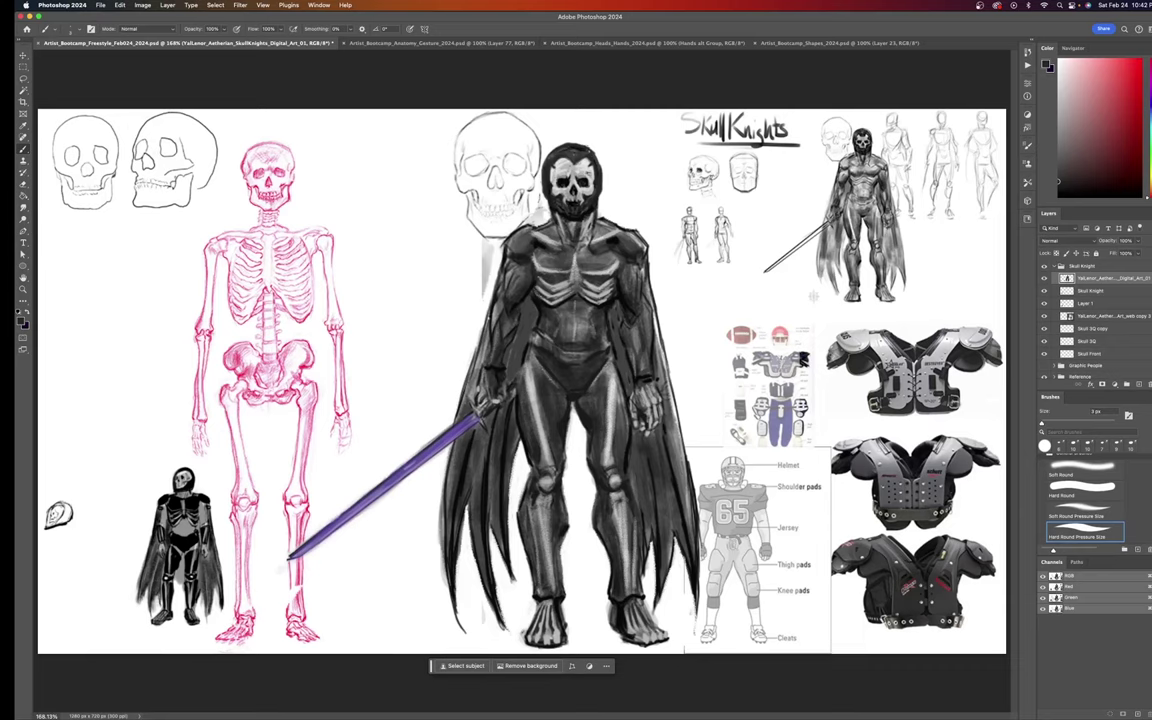
Sample a very light grey and highlight the skull face and the free hand's finger bones with a 5 px brush
key(i)
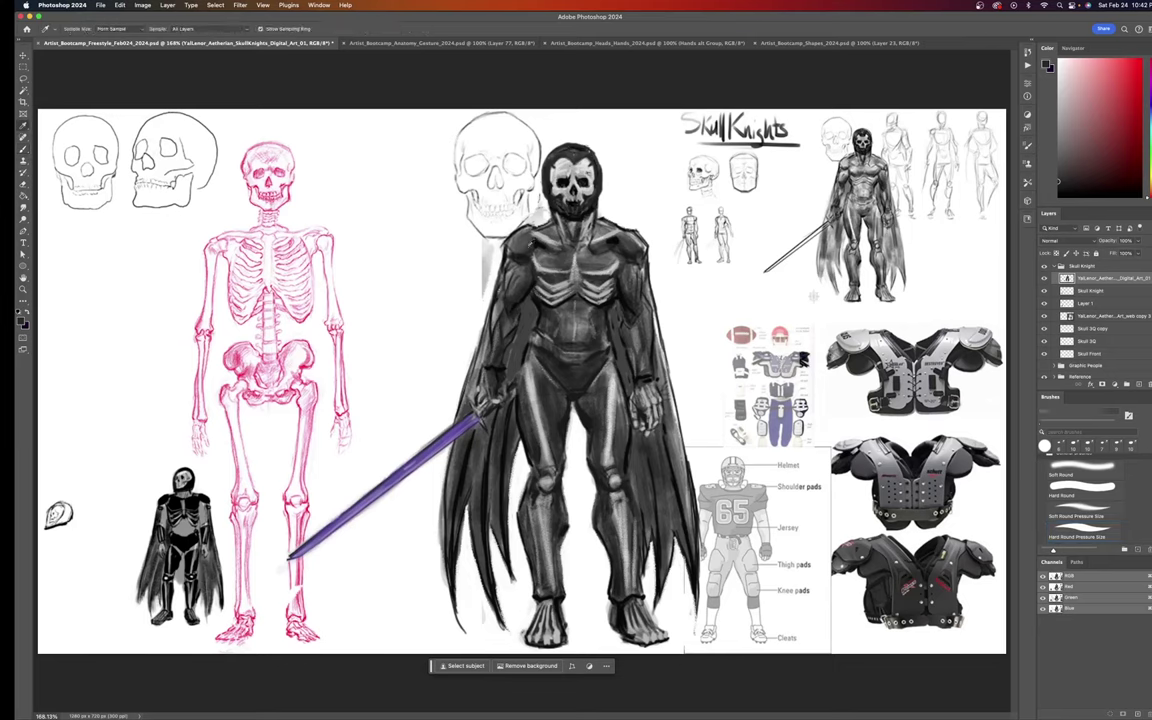
click(503, 155)
key(b)
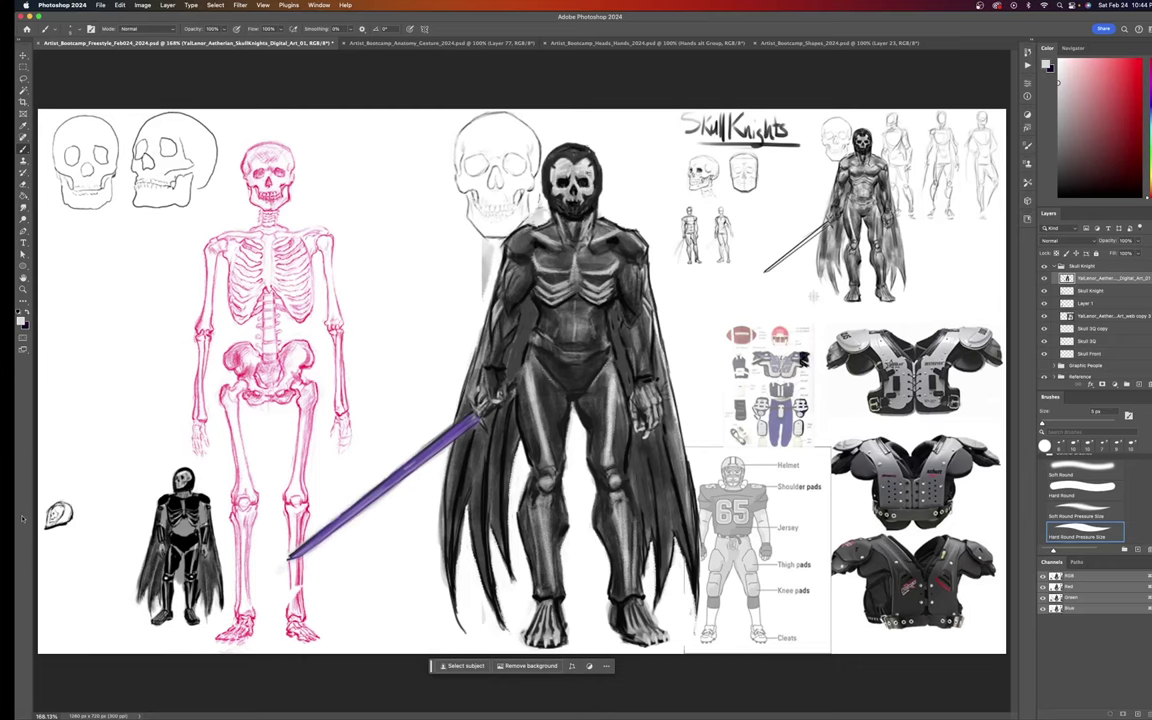
Switch to the Artist_BootCamp_2024 calendar in Numbers to view the February 2024 schedule
mouse_move(22, 606)
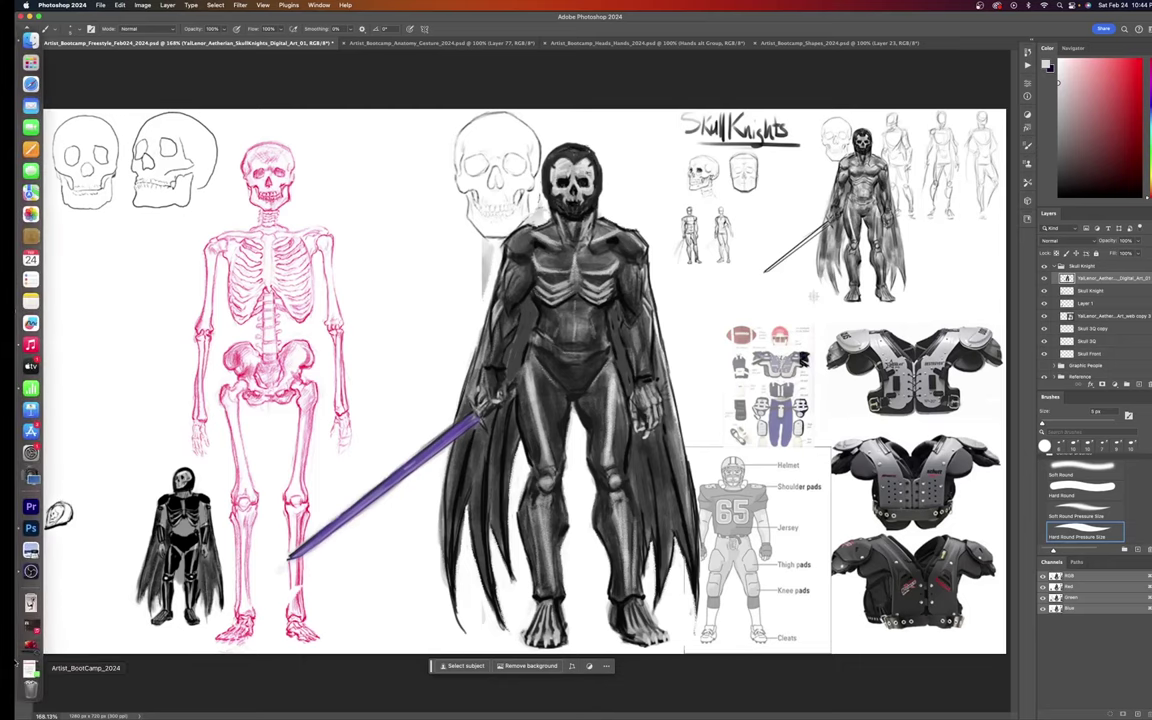
click(28, 514)
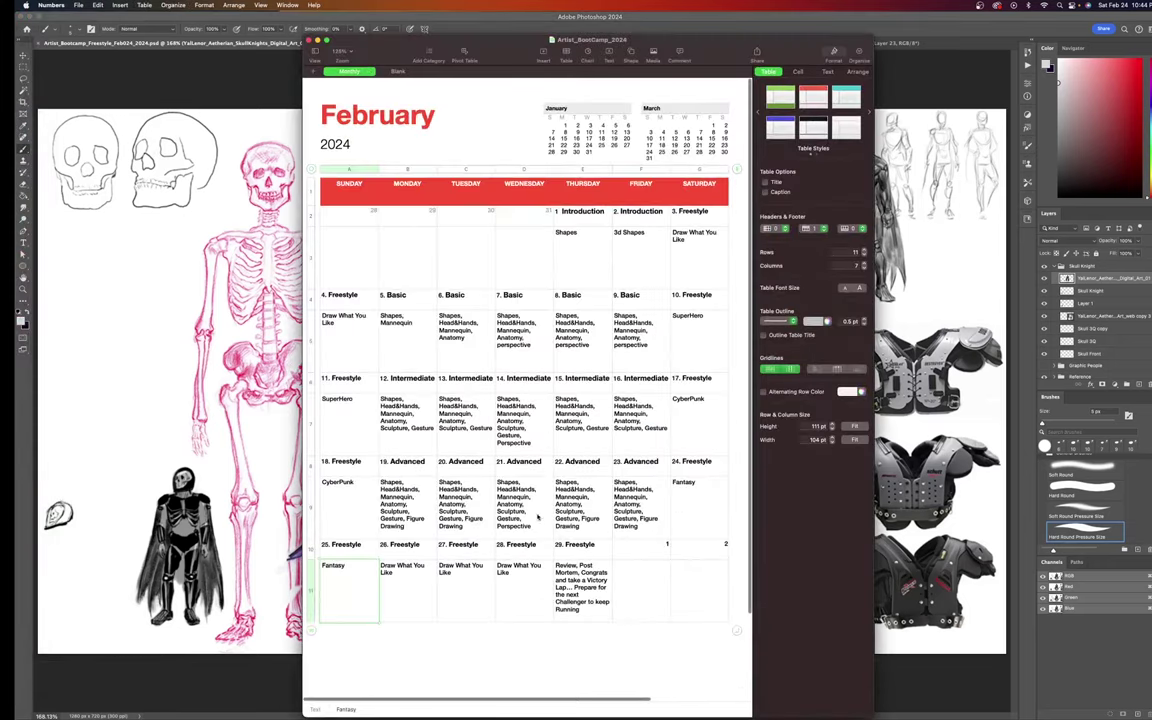